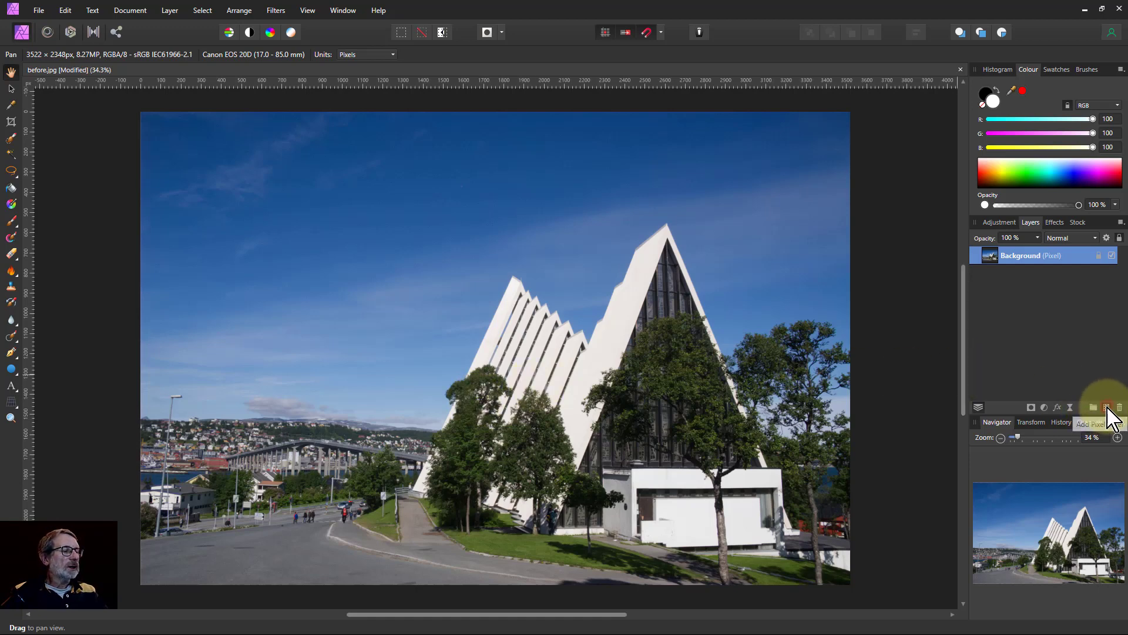
- Add a new pixel layer and brush white over the ground, church and trees
{"action": "left_click", "coordinate": [1106, 407]}
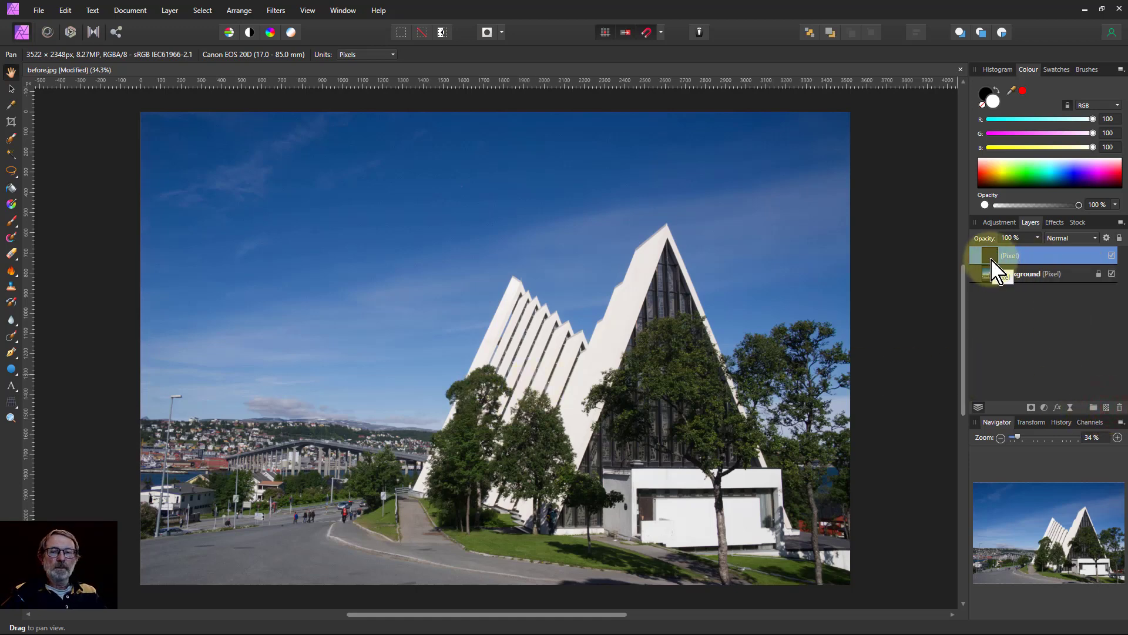
{"action": "left_click", "coordinate": [12, 222]}
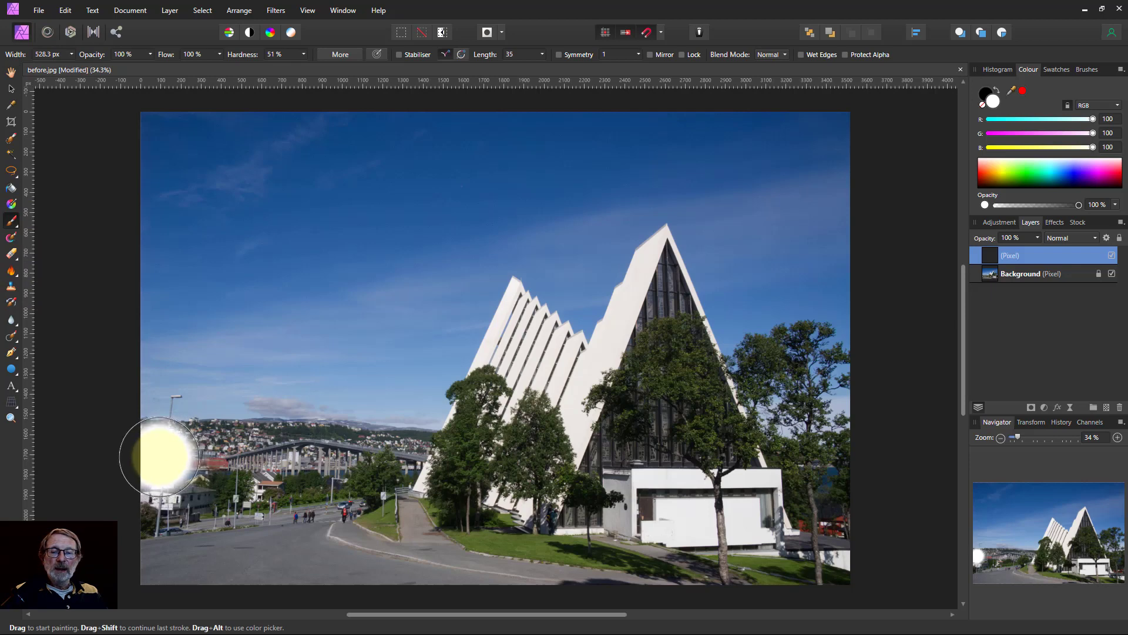
{"action": "left_click", "coordinate": [160, 457]}
{"action": "left_click_drag", "start_coordinate": [221, 460], "coordinate": [487, 460]}
{"action": "mouse_move", "coordinate": [501, 397]}
{"action": "left_mouse_down"}
{"action": "mouse_move", "coordinate": [533, 334]}
{"action": "mouse_move", "coordinate": [610, 403]}
{"action": "mouse_move", "coordinate": [647, 291]}
{"action": "mouse_move", "coordinate": [690, 395]}
{"action": "mouse_move", "coordinate": [766, 451]}
{"action": "mouse_move", "coordinate": [810, 451]}
{"action": "mouse_move", "coordinate": [814, 412]}
{"action": "mouse_move", "coordinate": [794, 387]}
{"action": "mouse_move", "coordinate": [790, 415]}
{"action": "mouse_move", "coordinate": [801, 417]}
{"action": "mouse_move", "coordinate": [608, 510]}
{"action": "mouse_move", "coordinate": [113, 515]}
{"action": "mouse_move", "coordinate": [584, 607]}
{"action": "mouse_move", "coordinate": [846, 545]}
{"action": "mouse_move", "coordinate": [113, 554]}
{"action": "mouse_move", "coordinate": [262, 553]}
{"action": "mouse_move", "coordinate": [544, 482]}
{"action": "mouse_move", "coordinate": [554, 423]}
{"action": "mouse_move", "coordinate": [707, 456]}
{"action": "mouse_move", "coordinate": [643, 402]}
{"action": "mouse_move", "coordinate": [665, 416]}
{"action": "mouse_move", "coordinate": [661, 313]}
{"action": "mouse_move", "coordinate": [706, 376]}
{"action": "left_mouse_up"}
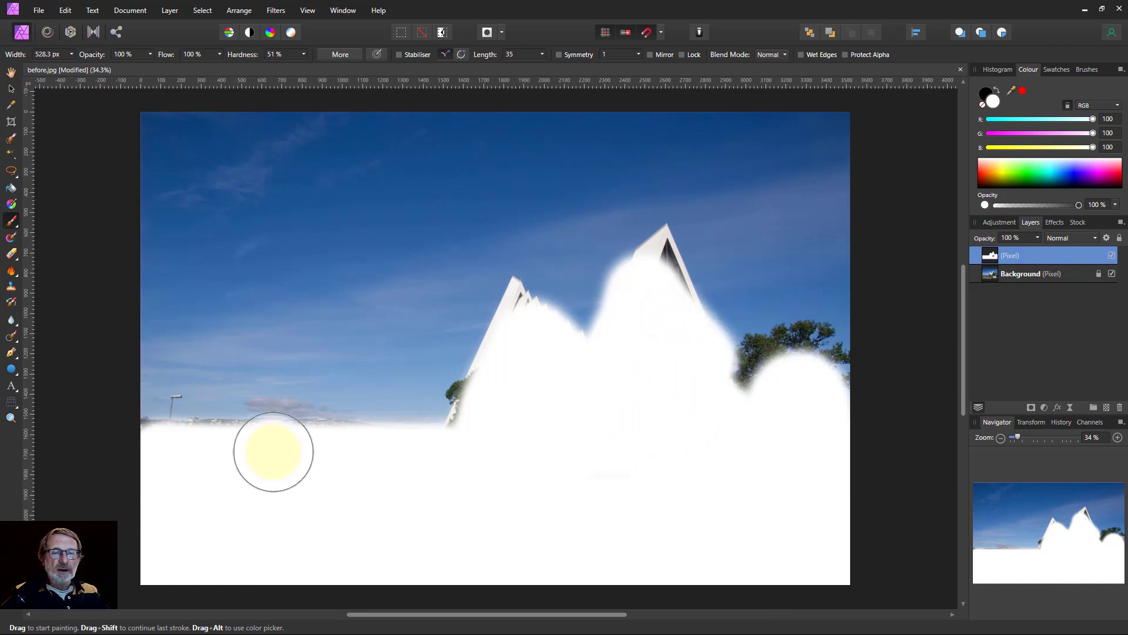
{"action": "left_click", "coordinate": [1038, 237]}
{"action": "left_click_drag", "start_coordinate": [1019, 247], "coordinate": [1005, 265]}
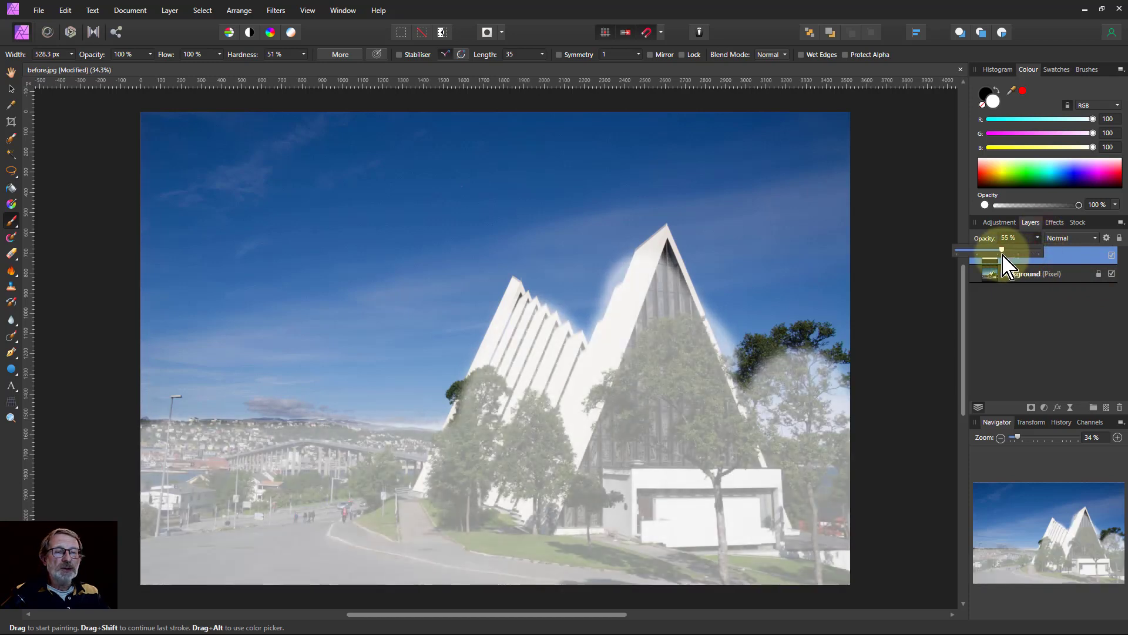
{"action": "left_click", "coordinate": [10, 253]}
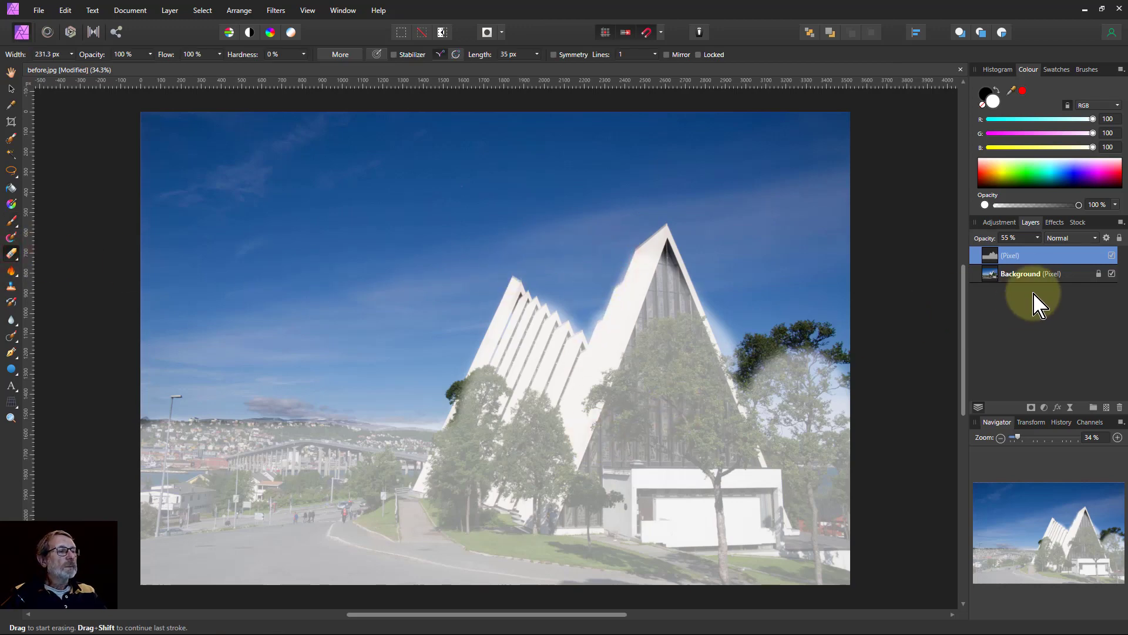
{"action": "left_click", "coordinate": [1037, 237]}
{"action": "left_click_drag", "start_coordinate": [1035, 253], "coordinate": [1116, 269]}
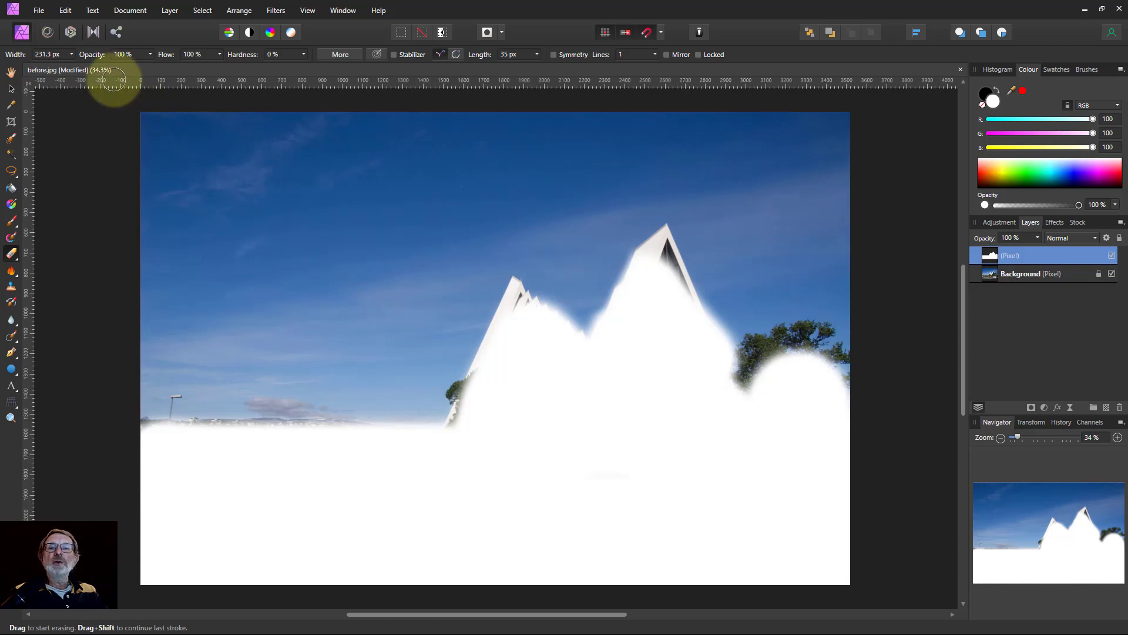
- Apply an Edit > Matte with custom colour black to the white layer
{"action": "left_click", "coordinate": [66, 10]}
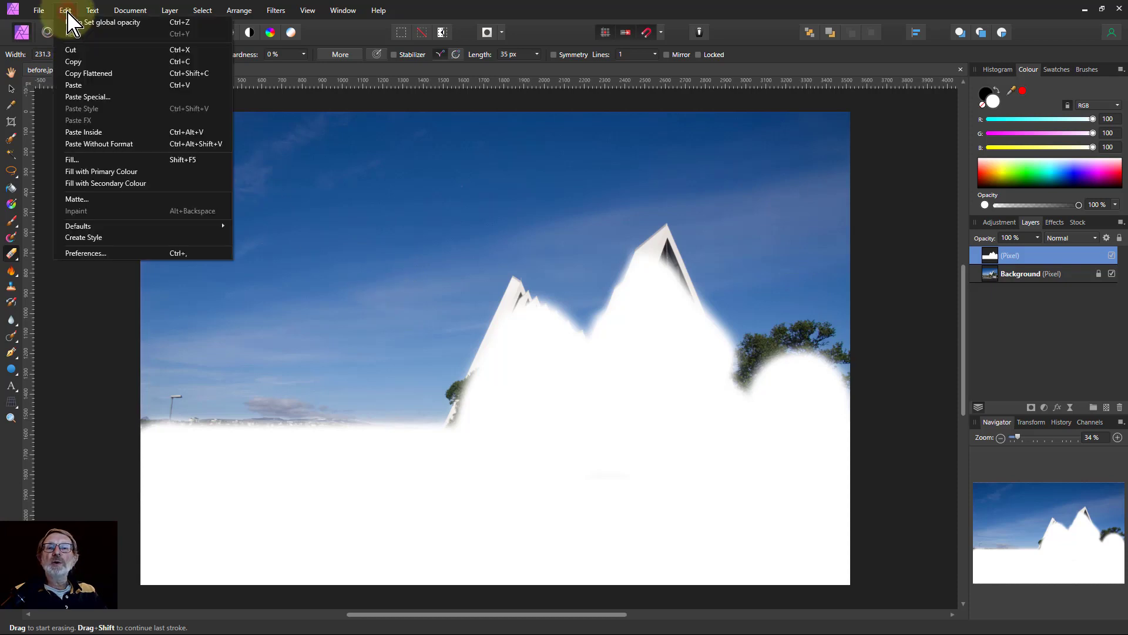
{"action": "left_click", "coordinate": [80, 200]}
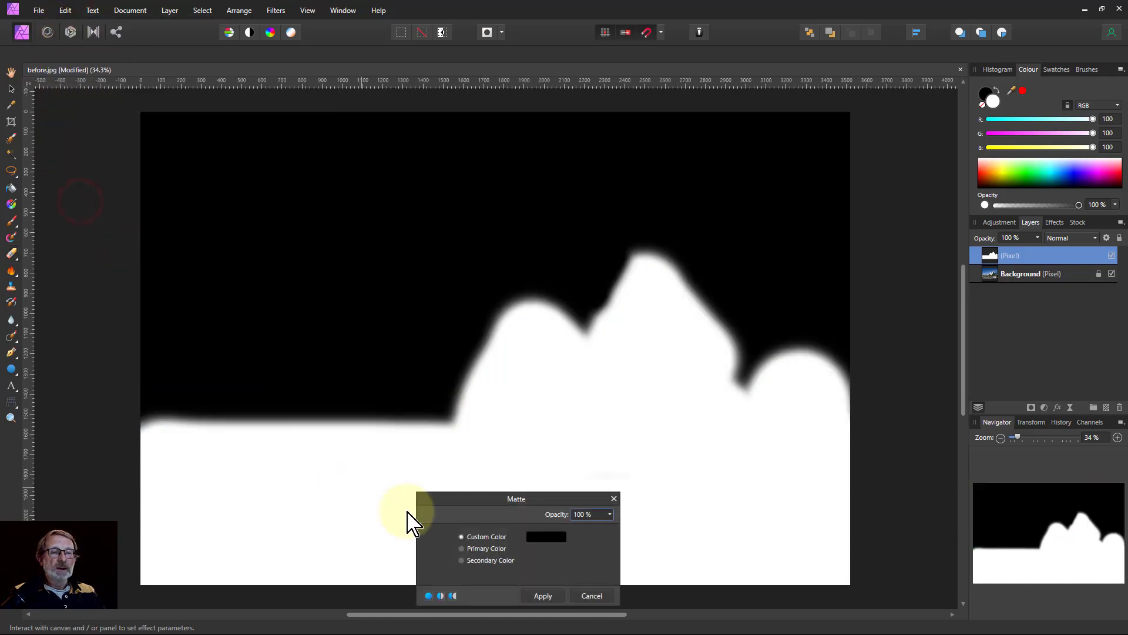
{"action": "left_click", "coordinate": [546, 536]}
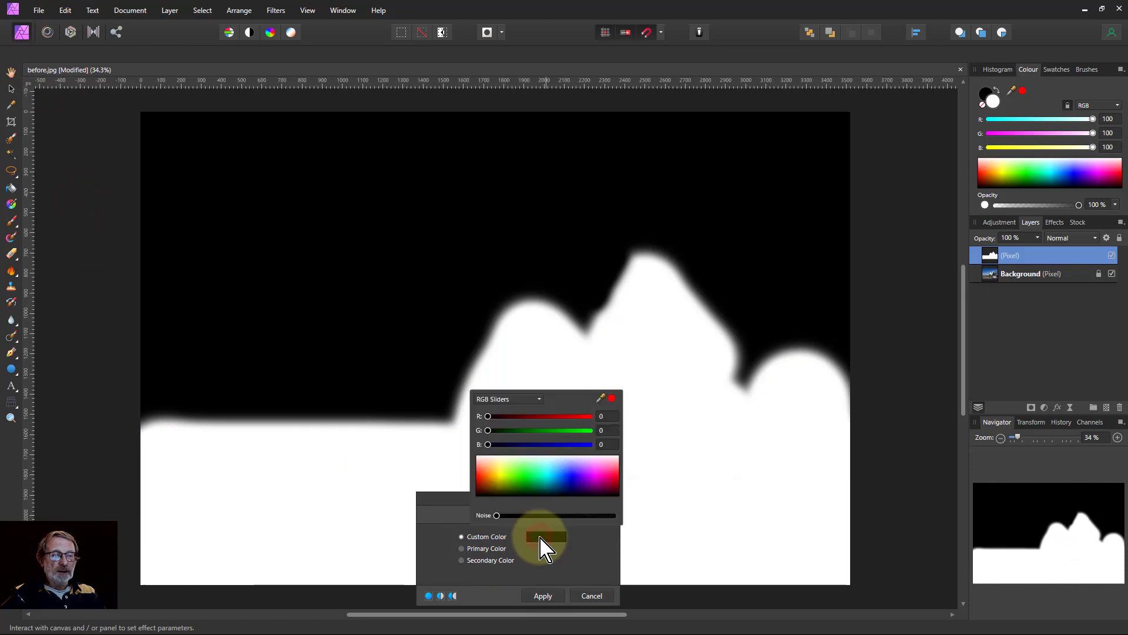
{"action": "left_click", "coordinate": [543, 596]}
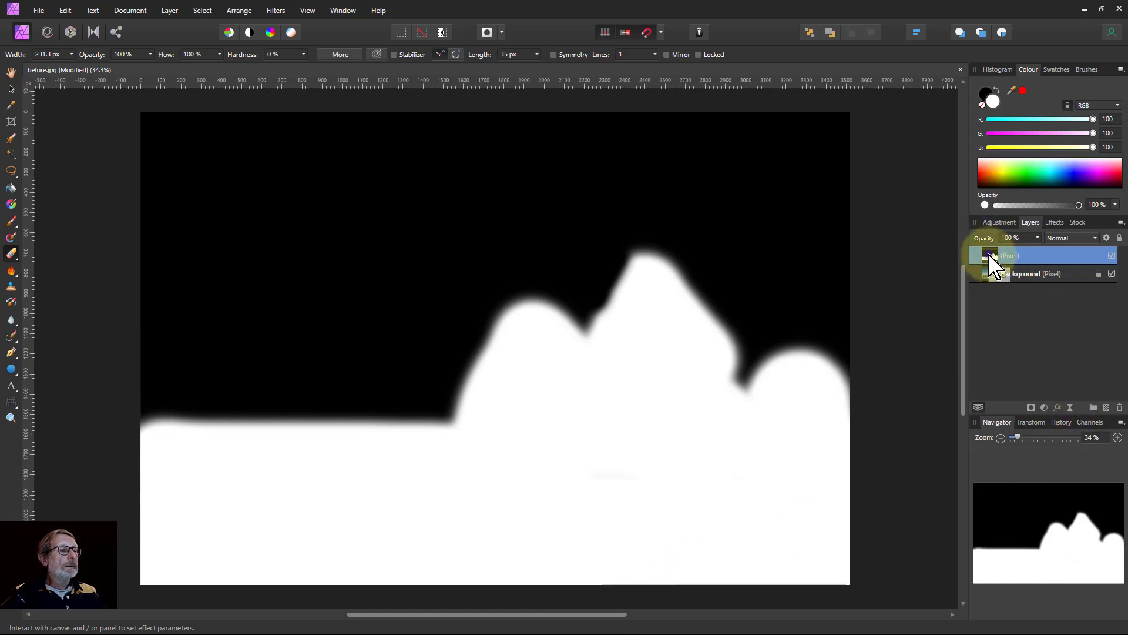
- Rasterize the matte layer to a mask, move it below Background, then delete it
{"action": "right_click", "coordinate": [992, 265]}
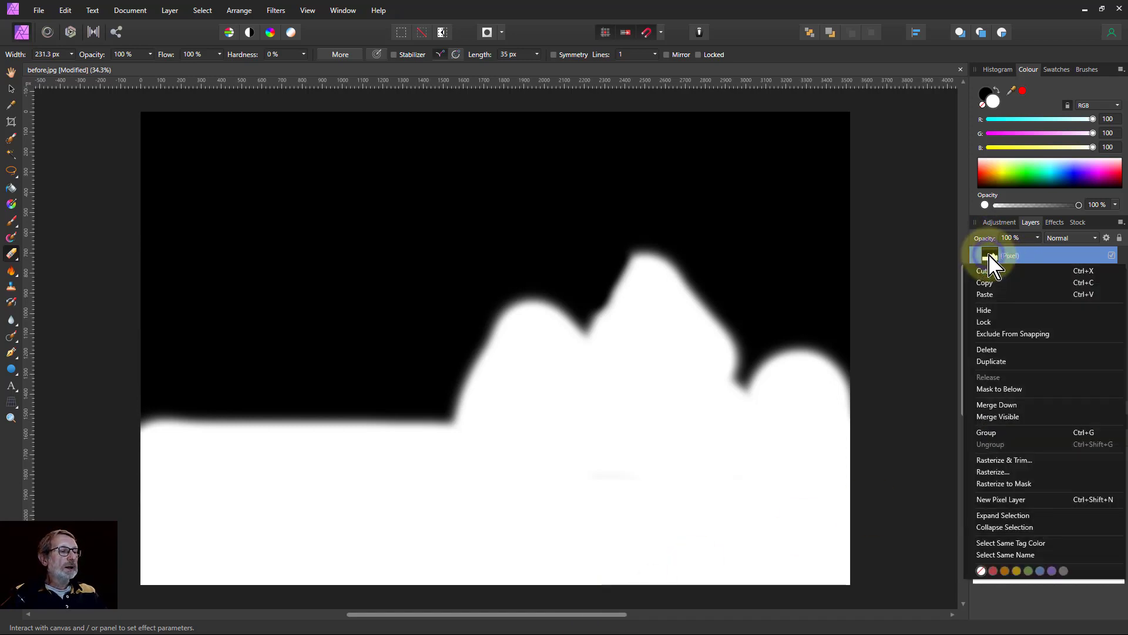
{"action": "left_click", "coordinate": [999, 483]}
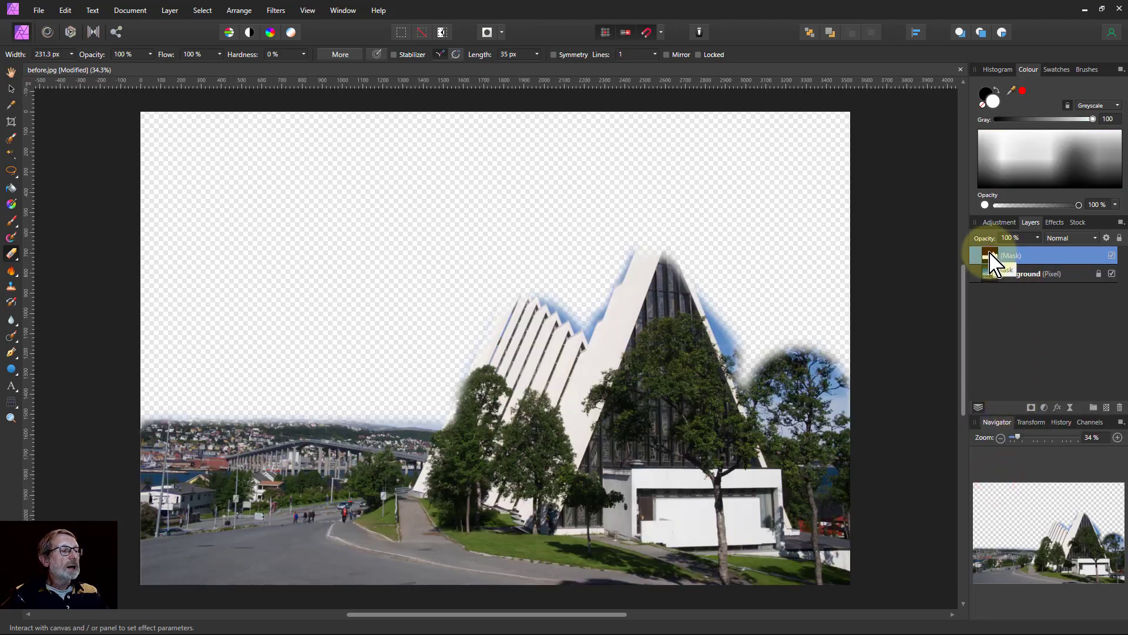
{"action": "left_click_drag", "start_coordinate": [992, 264], "coordinate": [997, 292]}
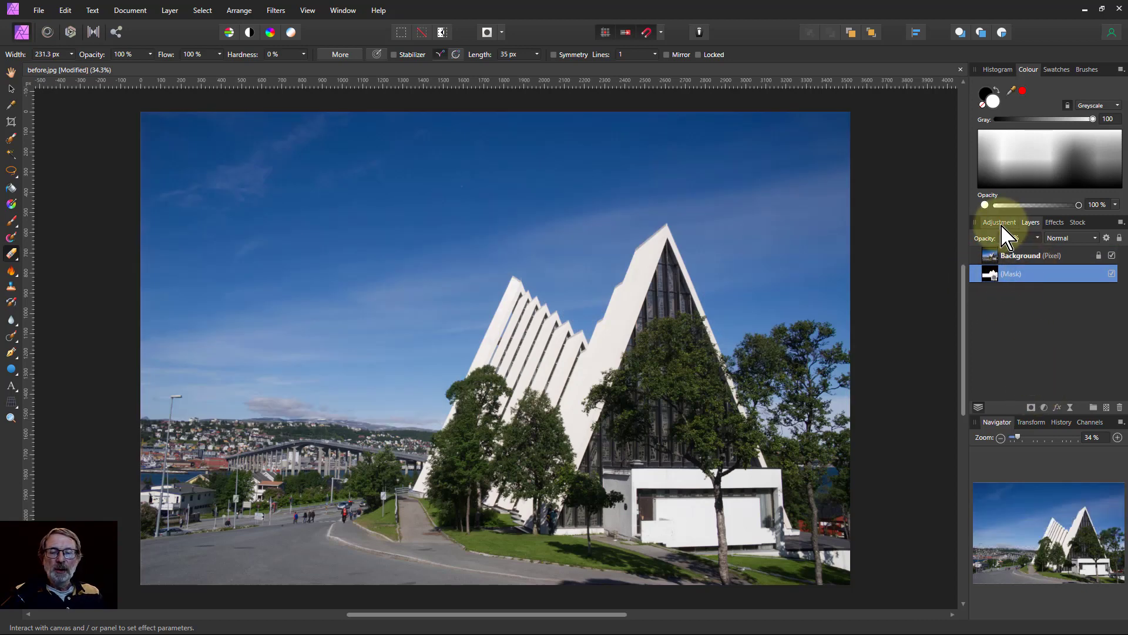
{"action": "left_click_drag", "start_coordinate": [1043, 277], "coordinate": [1020, 289]}
{"action": "key", "text": "Delete"}
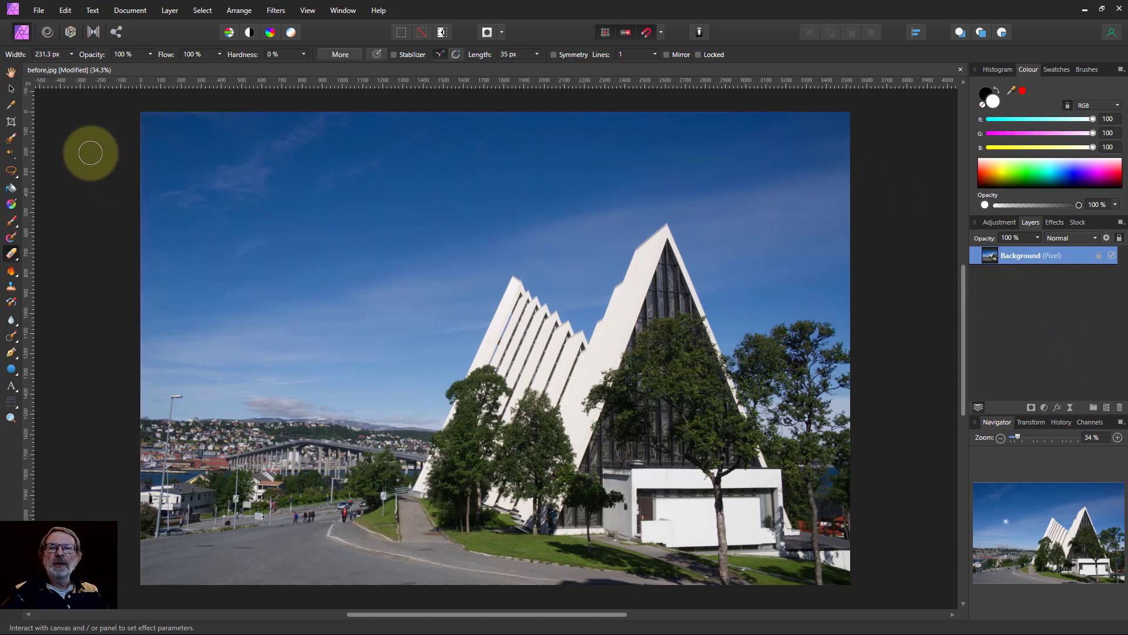
- Brush a selection over the town, road and church, then refine edges around the right tree
{"action": "left_click", "coordinate": [11, 138]}
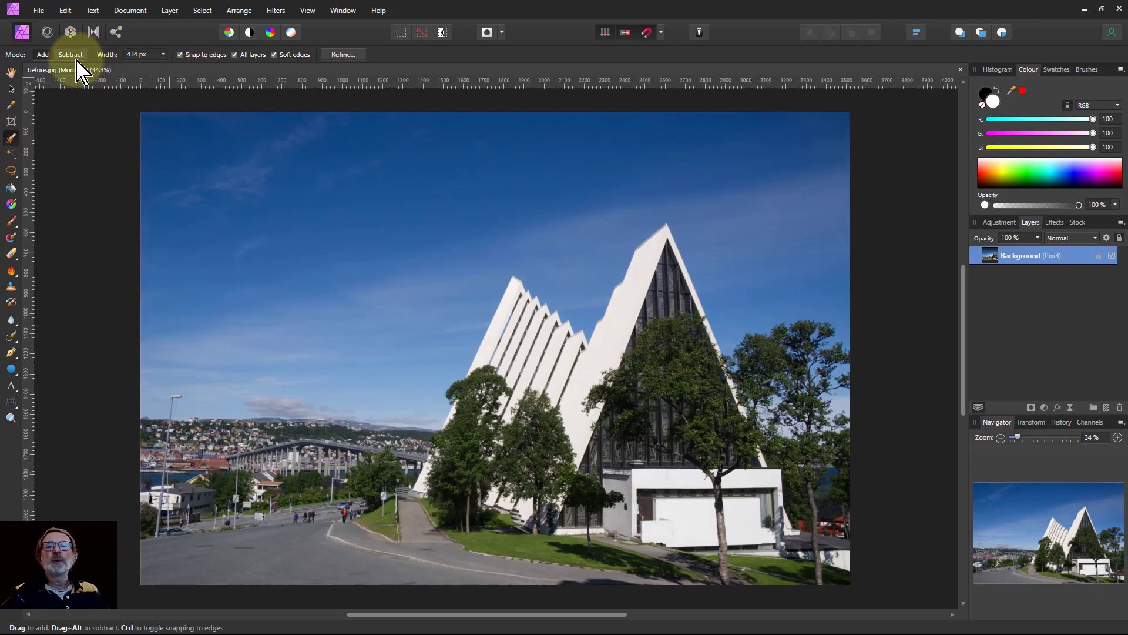
{"action": "mouse_move", "coordinate": [179, 500]}
{"action": "left_mouse_down"}
{"action": "mouse_move", "coordinate": [440, 508]}
{"action": "mouse_move", "coordinate": [544, 376]}
{"action": "mouse_move", "coordinate": [634, 468]}
{"action": "mouse_move", "coordinate": [677, 444]}
{"action": "mouse_move", "coordinate": [733, 498]}
{"action": "mouse_move", "coordinate": [827, 546]}
{"action": "mouse_move", "coordinate": [769, 547]}
{"action": "mouse_move", "coordinate": [795, 492]}
{"action": "mouse_move", "coordinate": [796, 408]}
{"action": "left_mouse_up"}
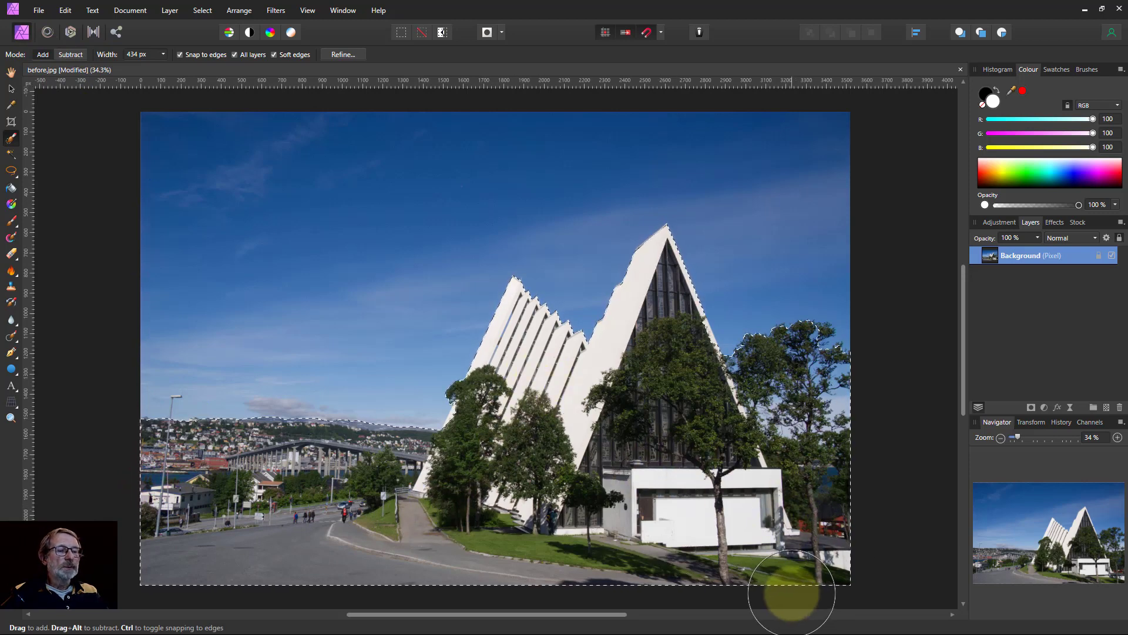
{"action": "left_click", "coordinate": [344, 54]}
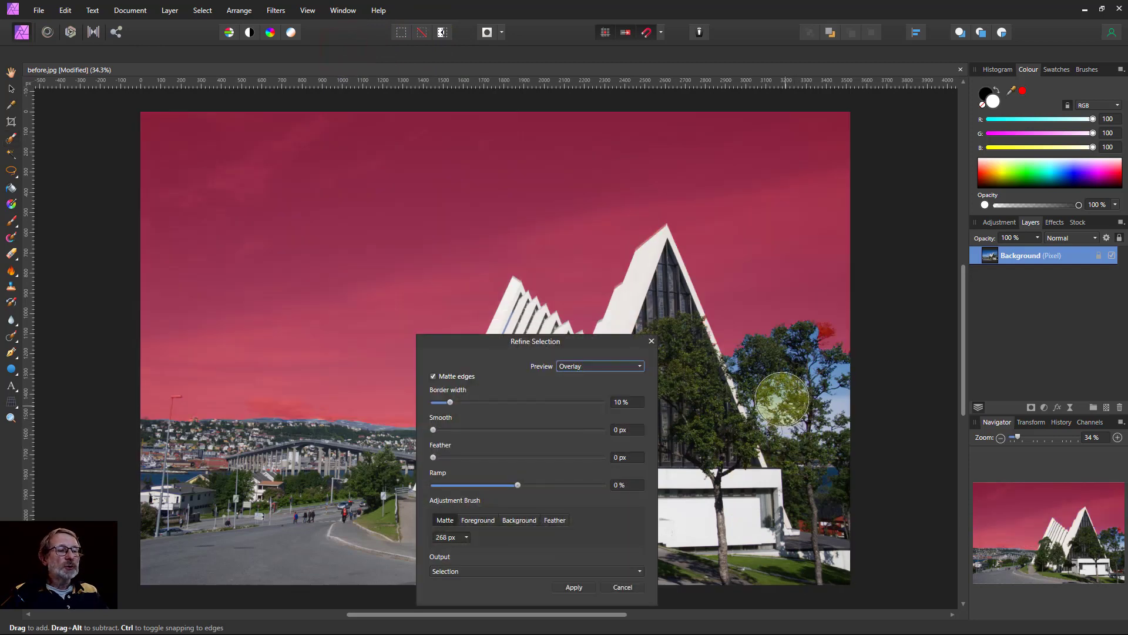
{"action": "mouse_move", "coordinate": [773, 385]}
{"action": "left_mouse_down"}
{"action": "mouse_move", "coordinate": [745, 352]}
{"action": "mouse_move", "coordinate": [787, 413]}
{"action": "mouse_move", "coordinate": [841, 413]}
{"action": "mouse_move", "coordinate": [842, 375]}
{"action": "mouse_move", "coordinate": [804, 333]}
{"action": "mouse_move", "coordinate": [836, 372]}
{"action": "mouse_move", "coordinate": [812, 384]}
{"action": "mouse_move", "coordinate": [825, 395]}
{"action": "mouse_move", "coordinate": [794, 416]}
{"action": "mouse_move", "coordinate": [760, 391]}
{"action": "mouse_move", "coordinate": [790, 423]}
{"action": "left_mouse_up"}
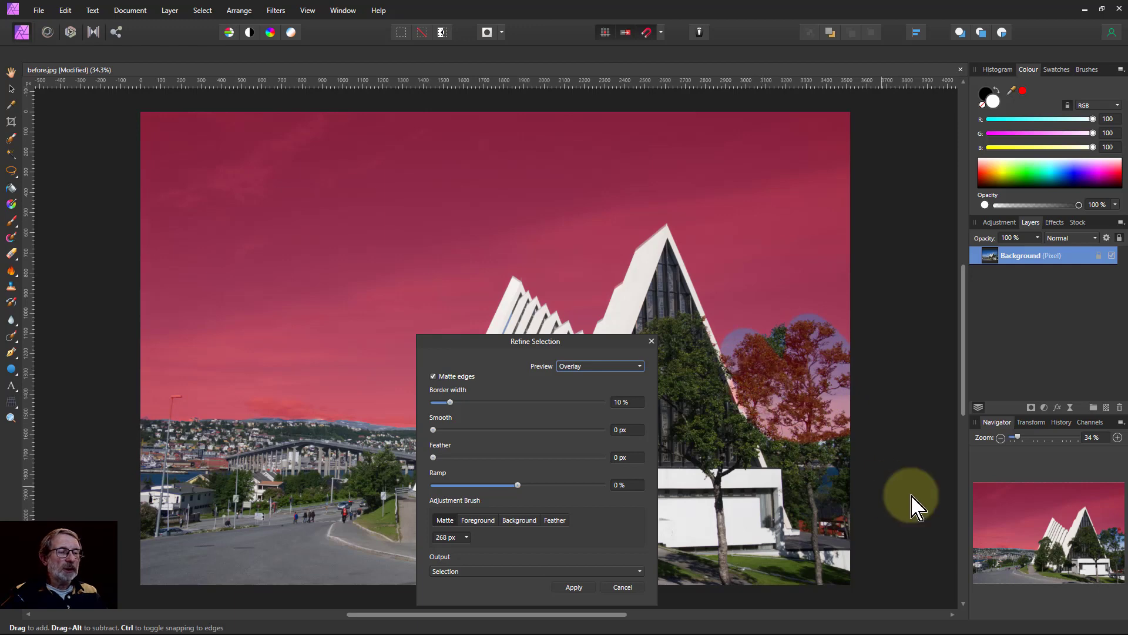
- Apply the refinement, fill the selection with white on a new pixel layer, and deselect
{"action": "left_click", "coordinate": [574, 587]}
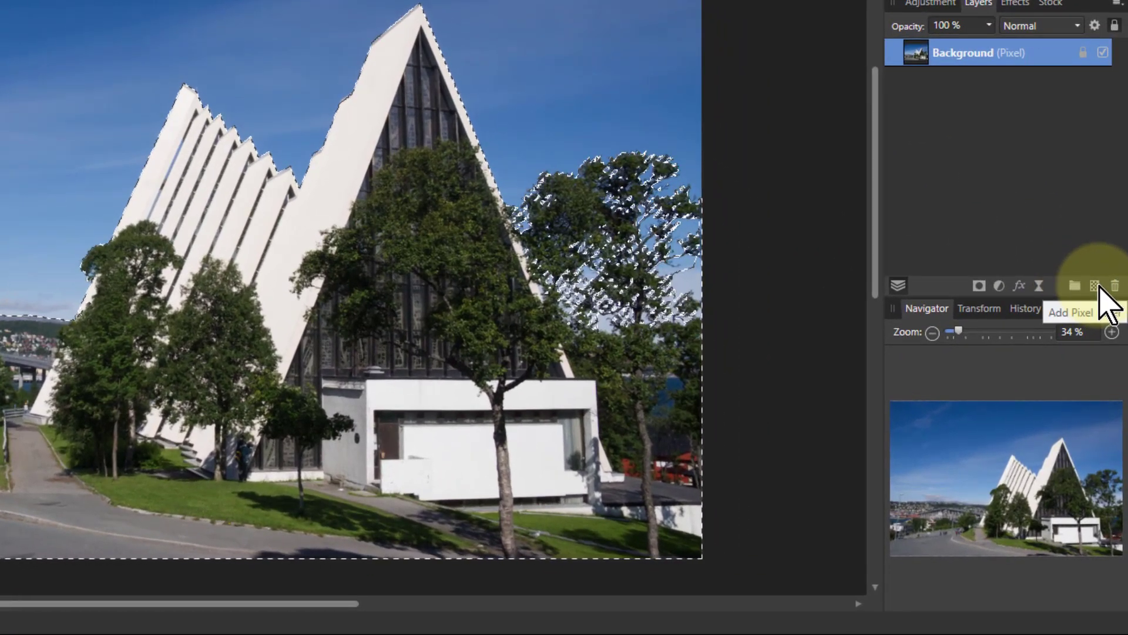
{"action": "left_click", "coordinate": [1095, 286]}
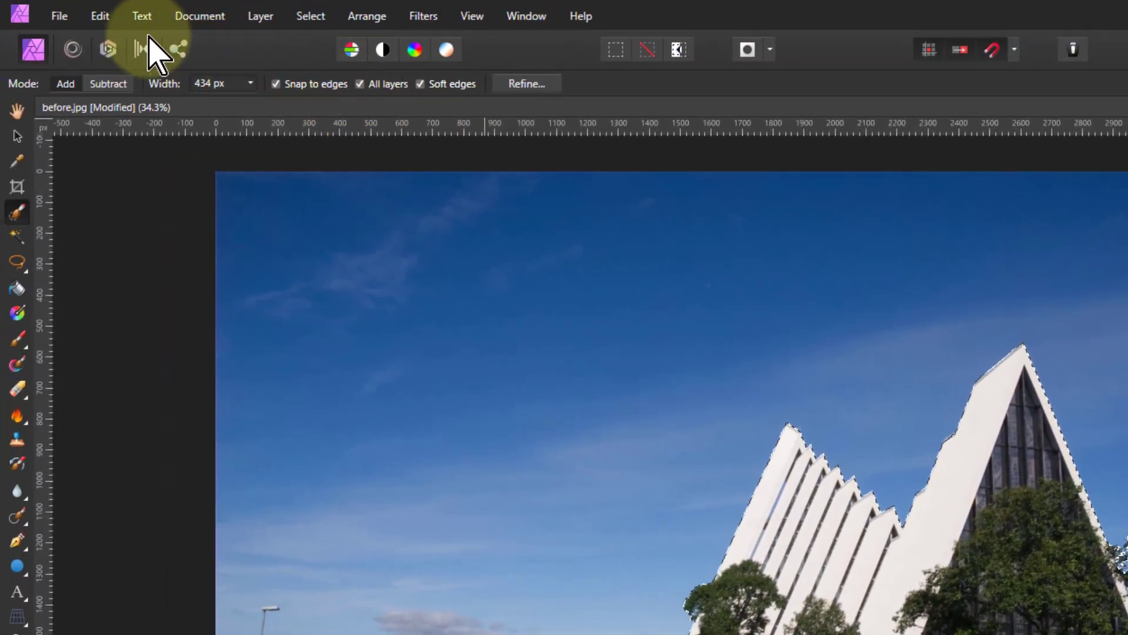
{"action": "left_click", "coordinate": [101, 16]}
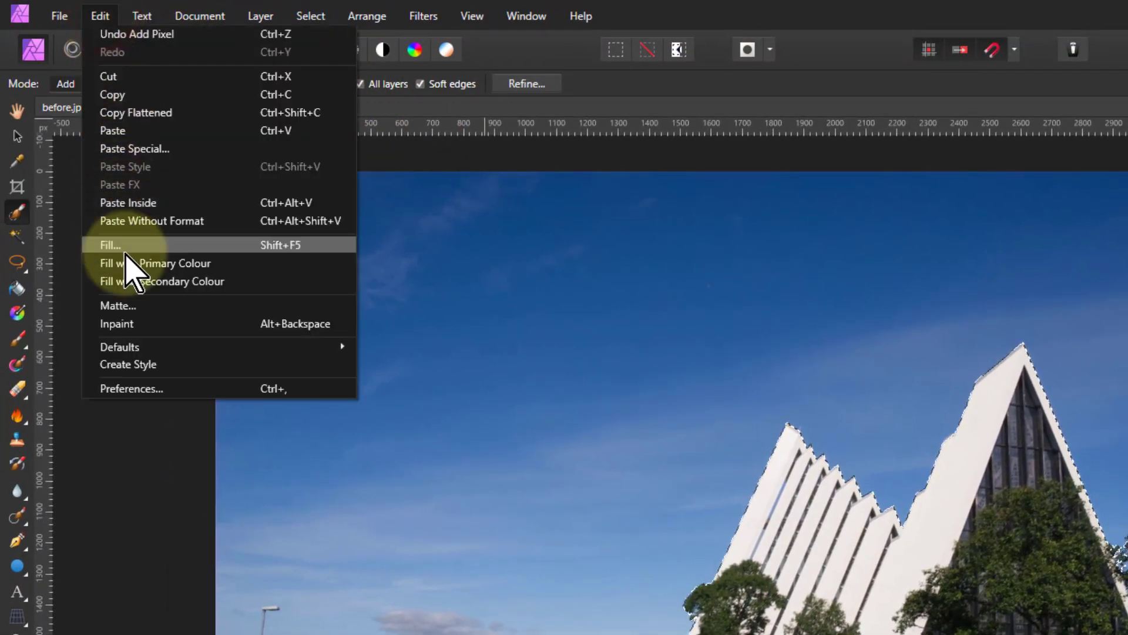
{"action": "left_click", "coordinate": [111, 245]}
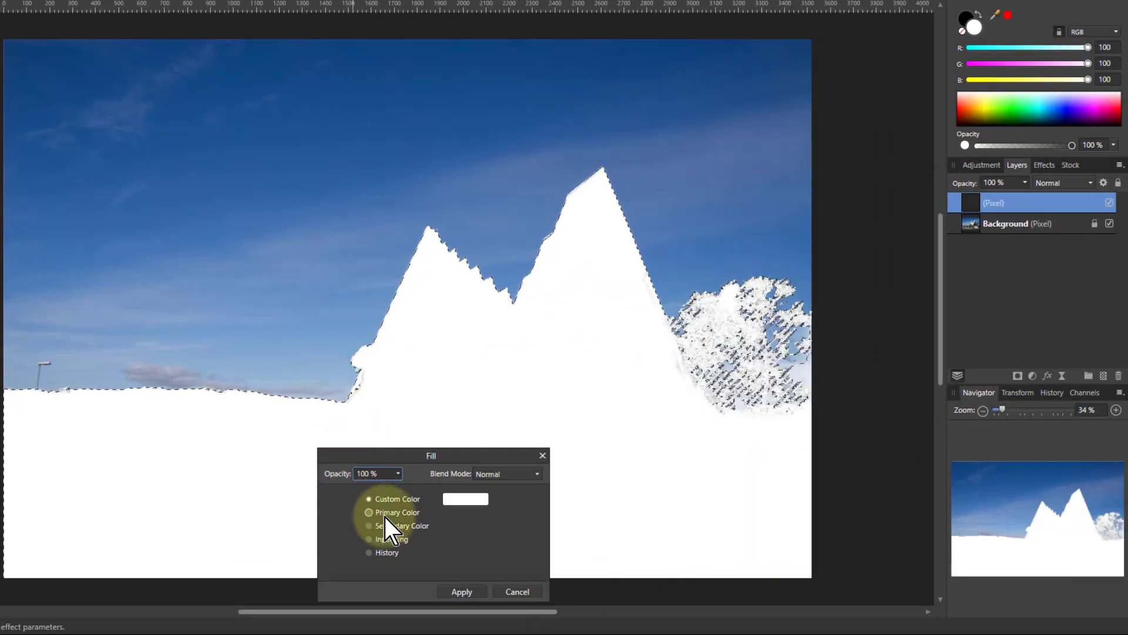
{"action": "left_click", "coordinate": [474, 500]}
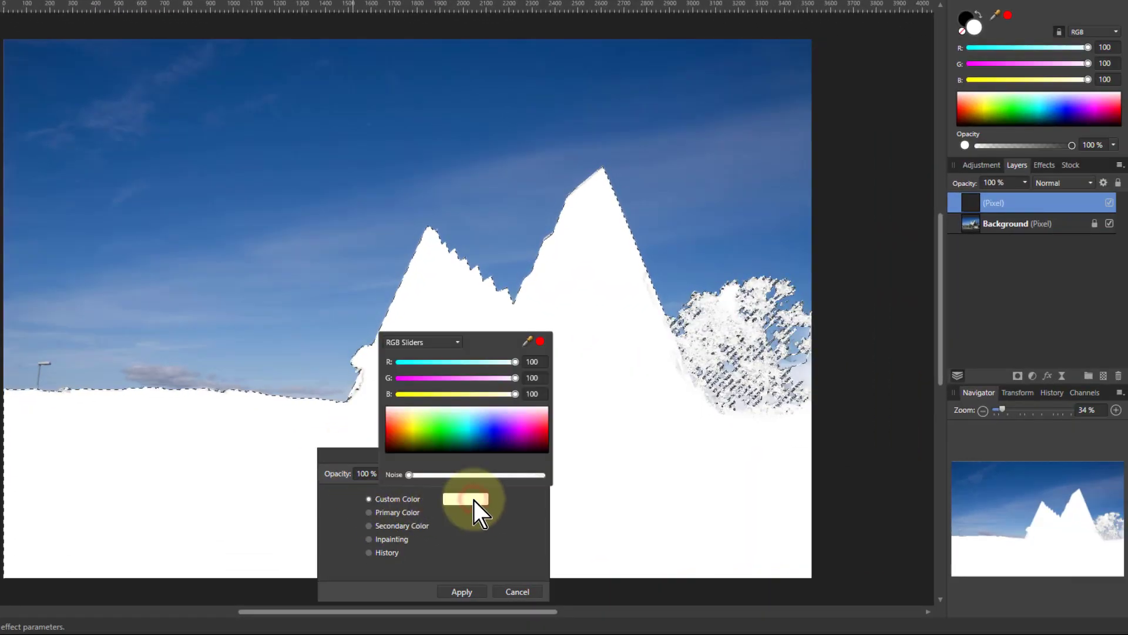
{"action": "left_click", "coordinate": [463, 592]}
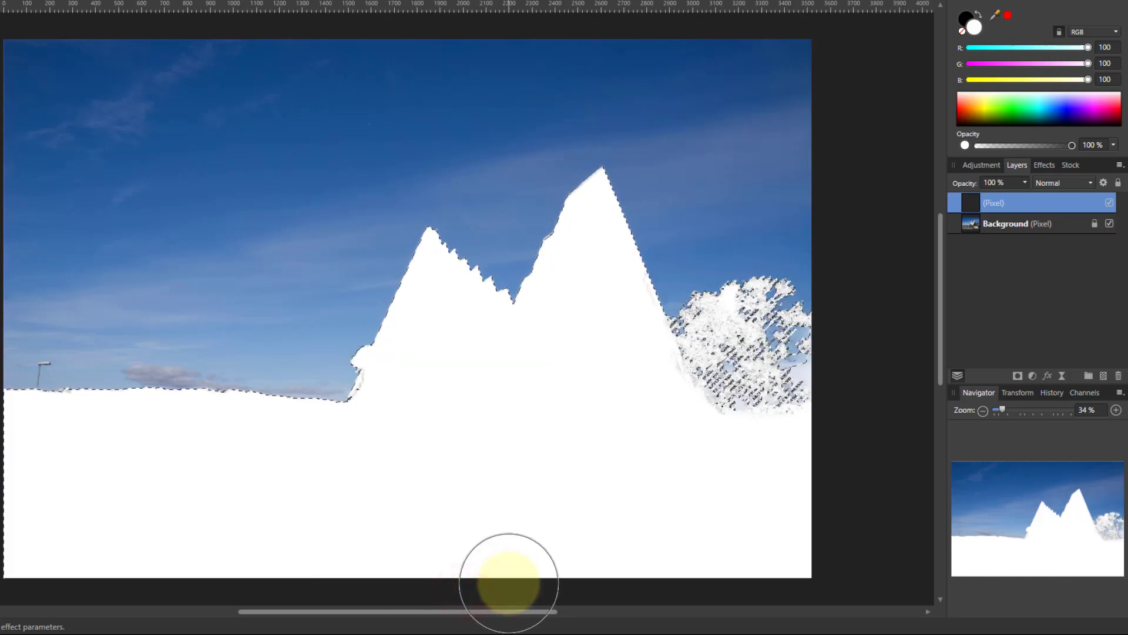
{"action": "key", "text": "ctrl+d"}
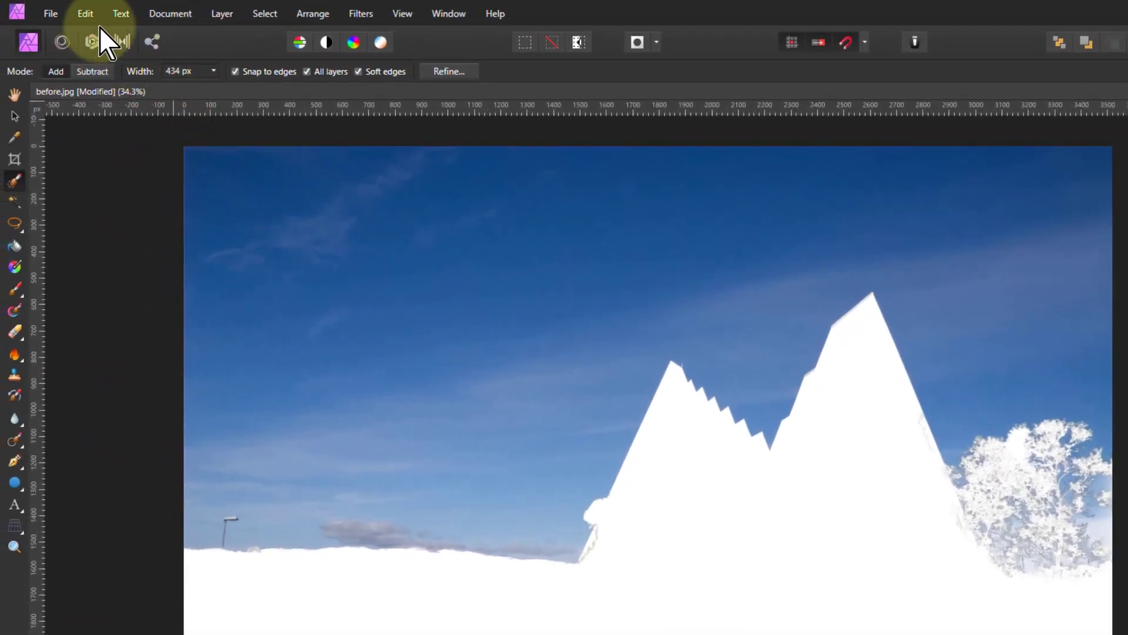
- Matte the white foreground layer with black so the sky turns black
{"action": "left_click", "coordinate": [88, 18]}
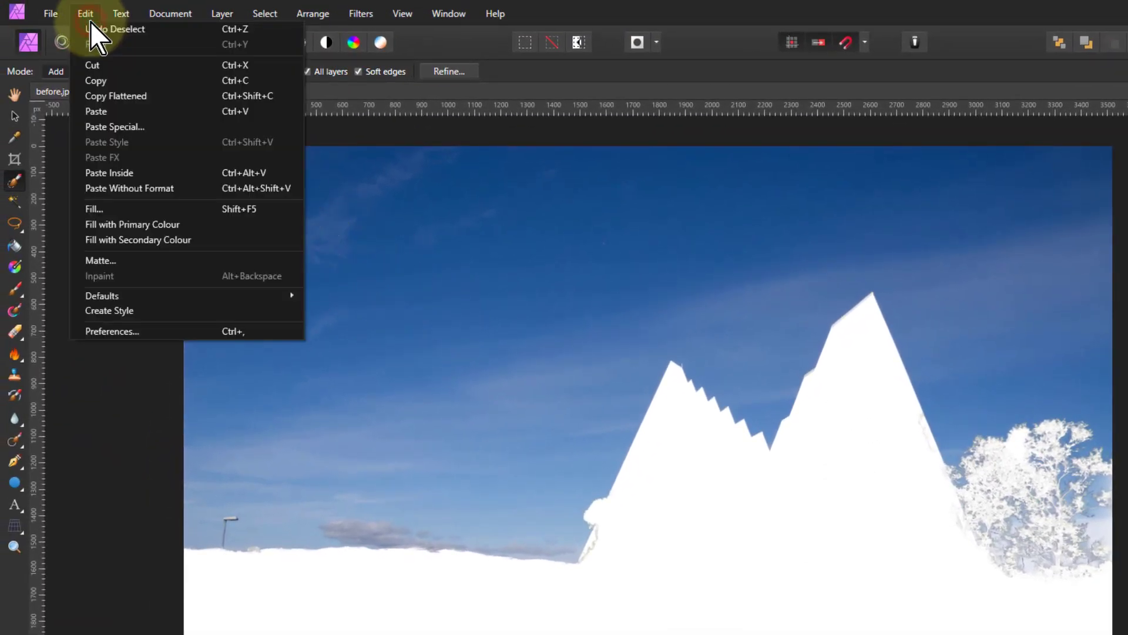
{"action": "left_click", "coordinate": [104, 261]}
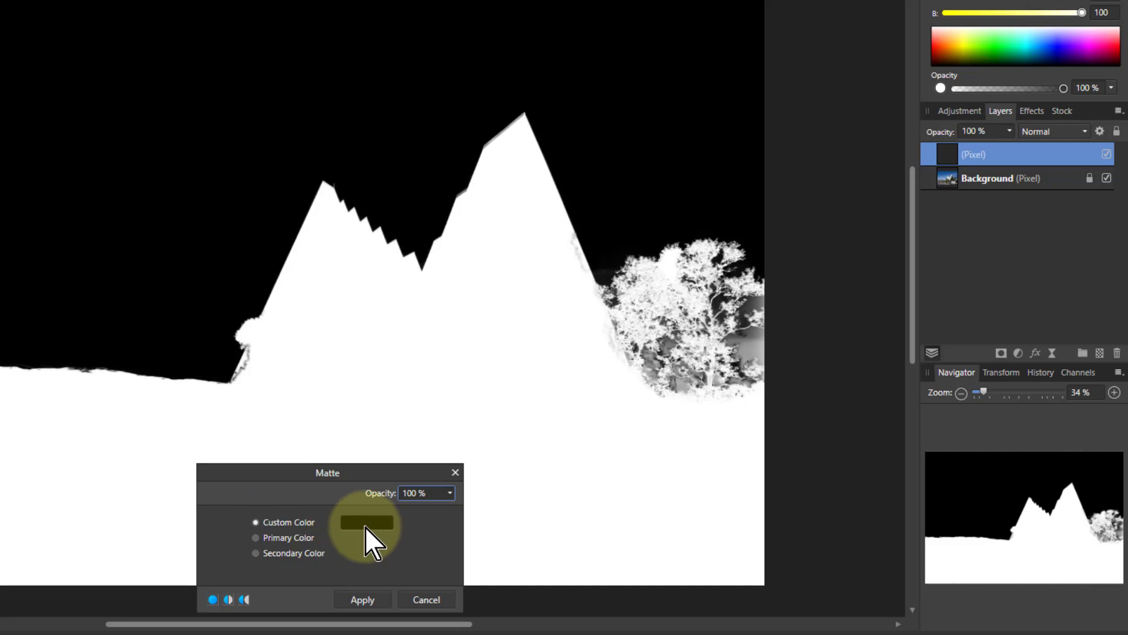
{"action": "left_click", "coordinate": [362, 600]}
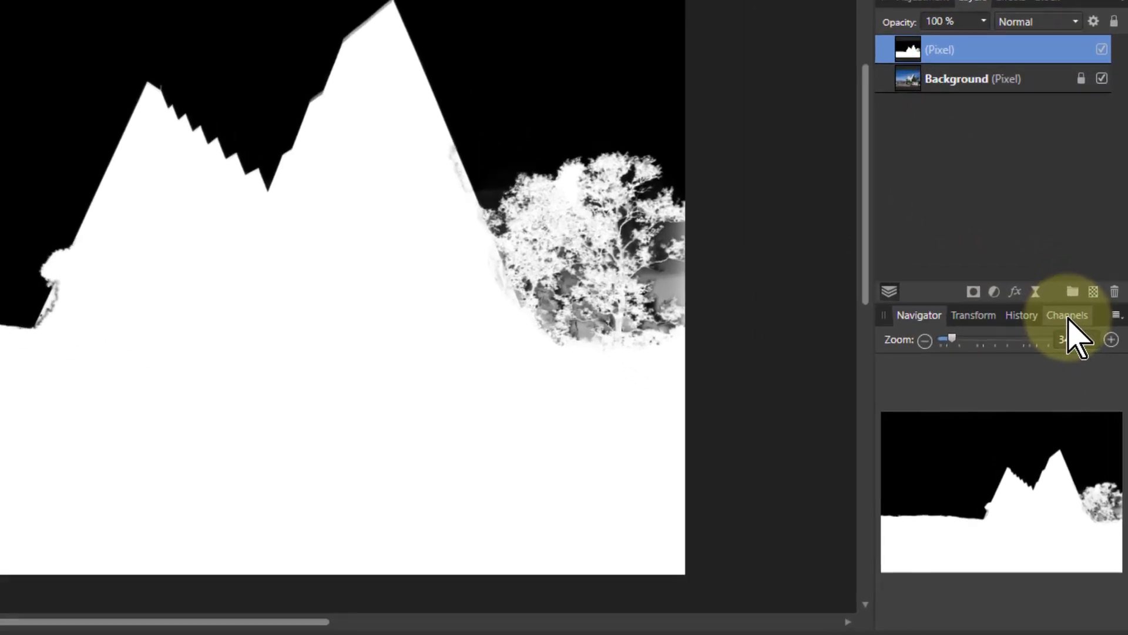
- Create a spare channel from Pixel Red, move the mask layer below Background, and select Background
{"action": "left_click", "coordinate": [1073, 373]}
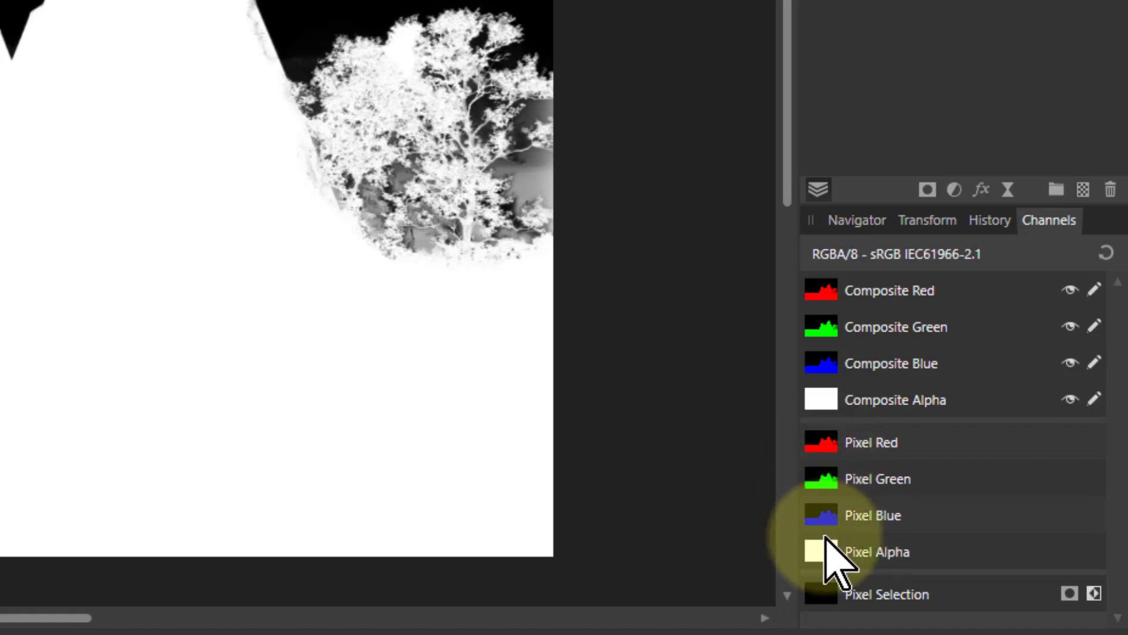
{"action": "right_click", "coordinate": [825, 449]}
{"action": "left_click", "coordinate": [896, 415]}
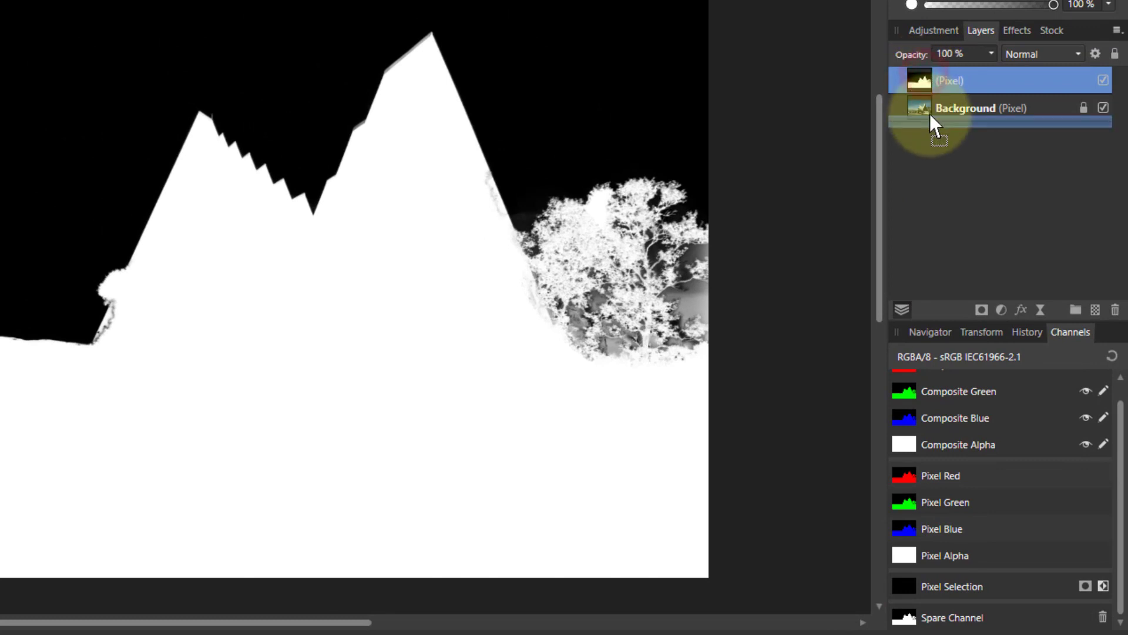
{"action": "left_click_drag", "start_coordinate": [926, 77], "coordinate": [938, 126]}
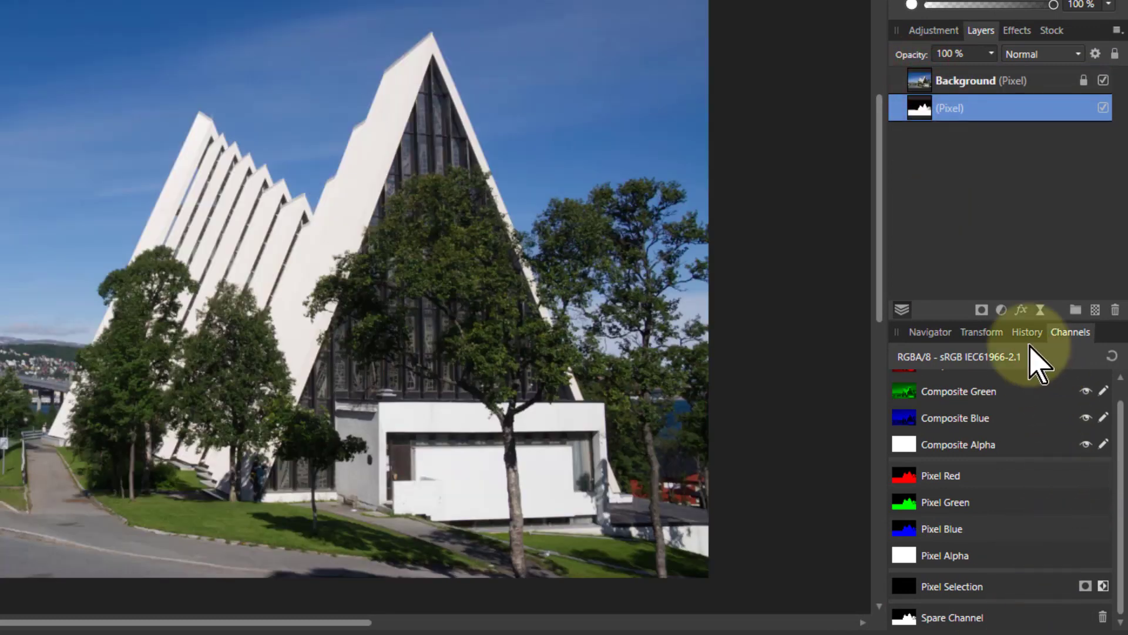
{"action": "left_click", "coordinate": [927, 83]}
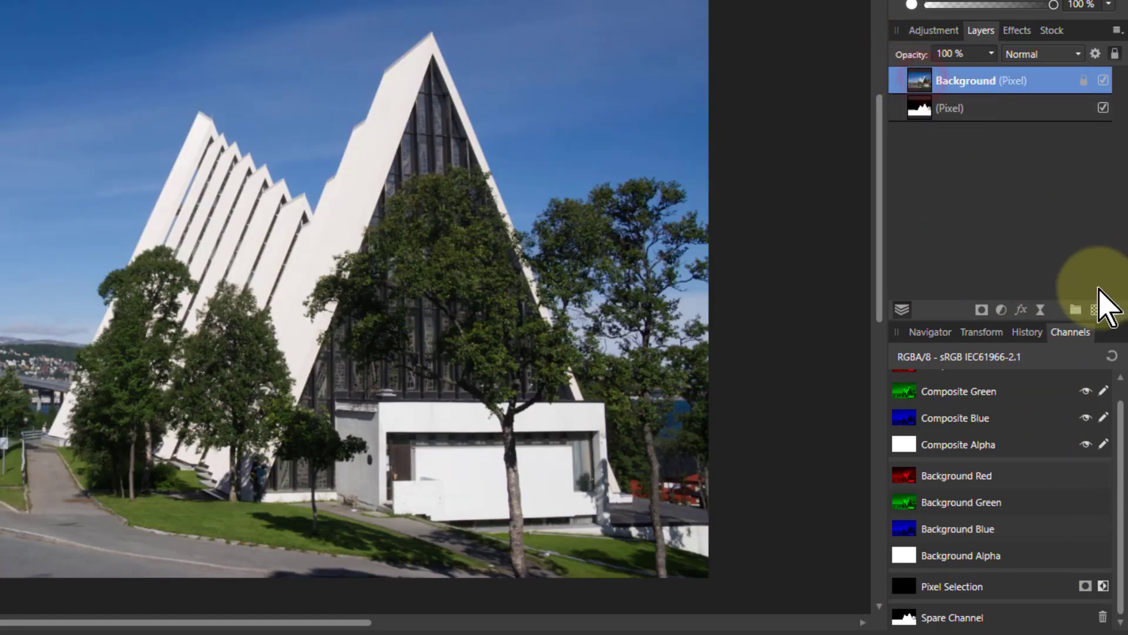
{"action": "left_click", "coordinate": [1001, 309]}
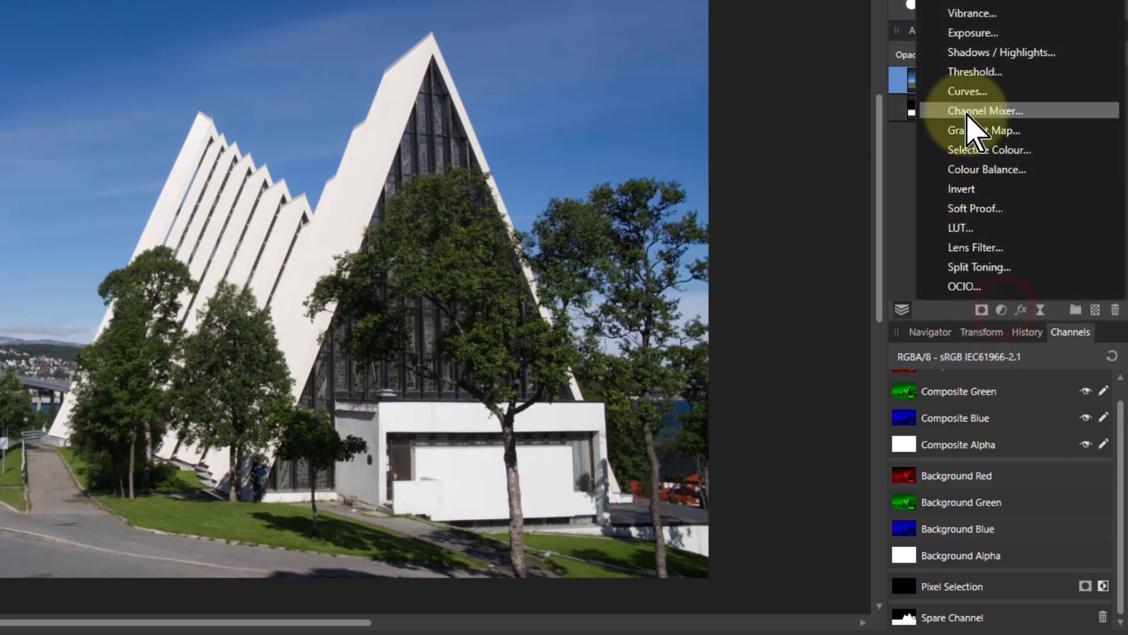
{"action": "left_click", "coordinate": [967, 92]}
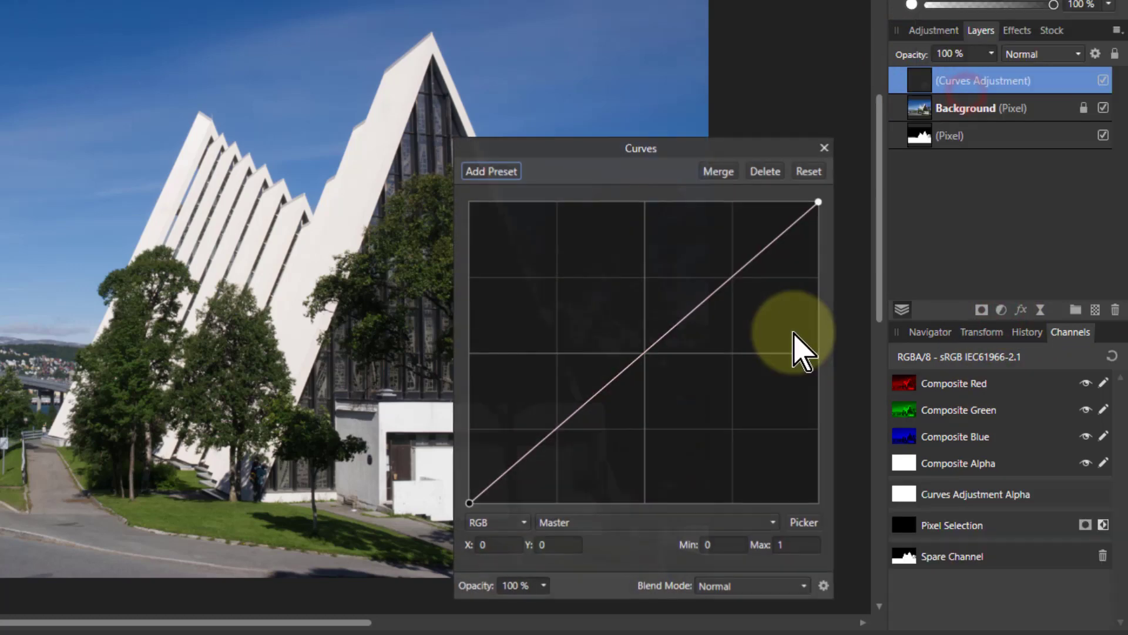
{"action": "right_click", "coordinate": [906, 555]}
{"action": "left_click", "coordinate": [910, 527]}
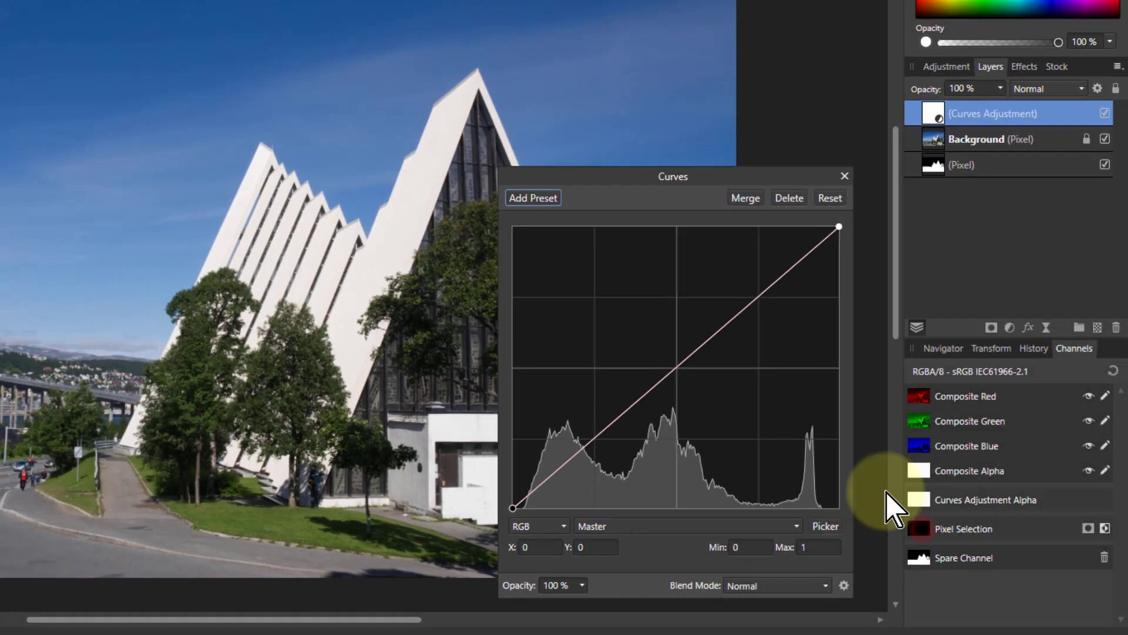
{"action": "left_click_drag", "start_coordinate": [650, 339], "coordinate": [617, 305]}
{"action": "left_click_drag", "start_coordinate": [743, 373], "coordinate": [798, 423]}
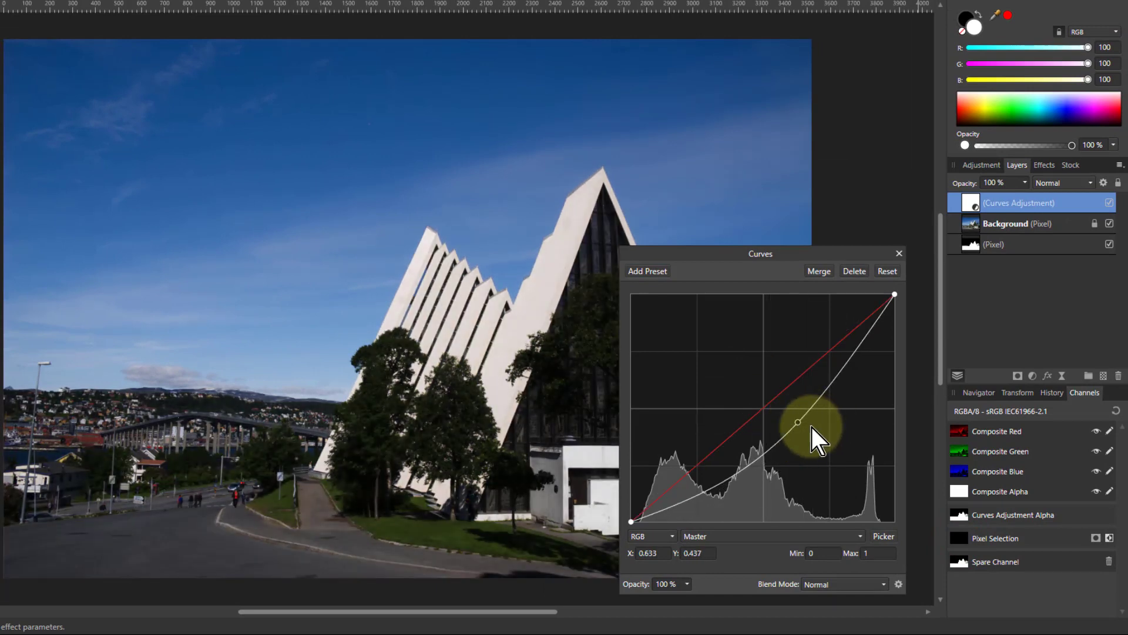
{"action": "left_click", "coordinate": [855, 272]}
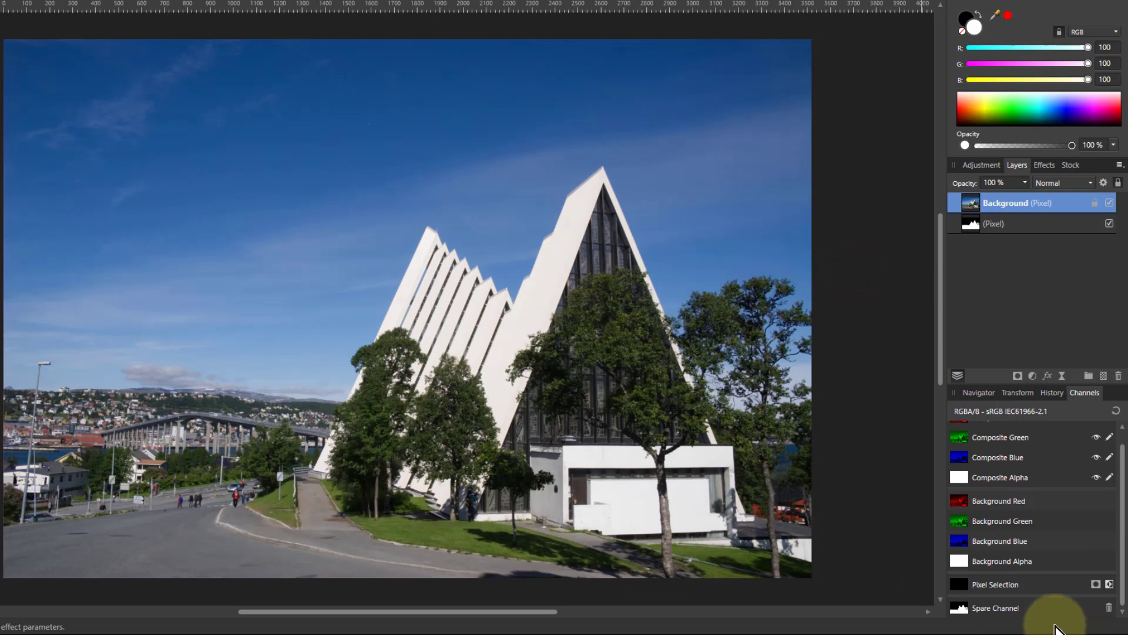
- Add a pixel layer filled with a top-down white-to-black gradient at full opacity
{"action": "left_click", "coordinate": [1103, 376]}
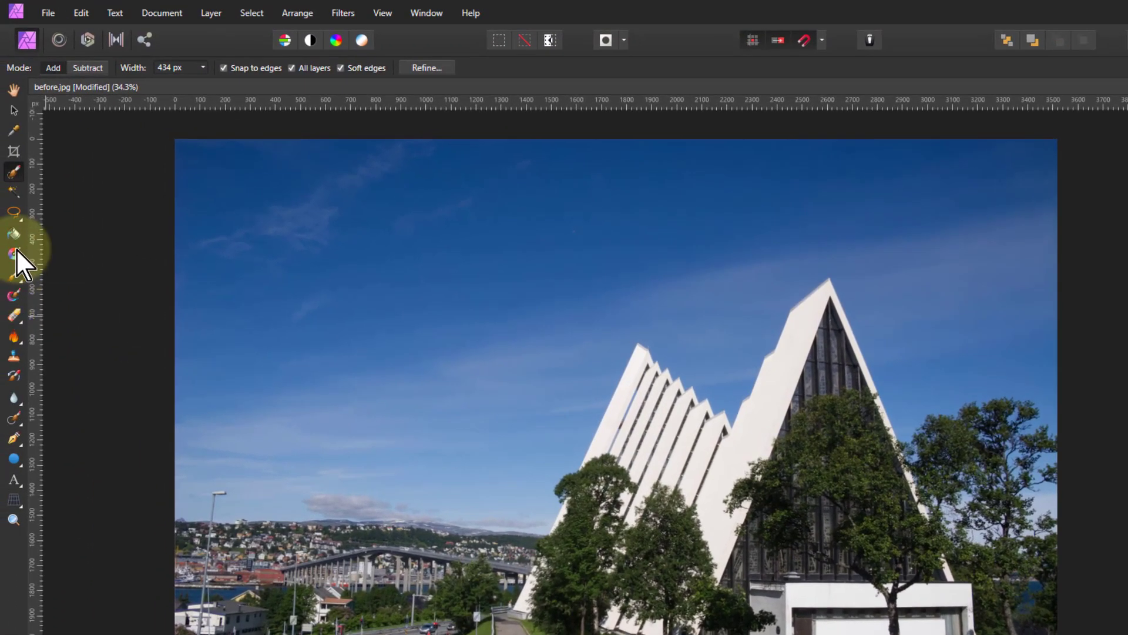
{"action": "left_click", "coordinate": [13, 252]}
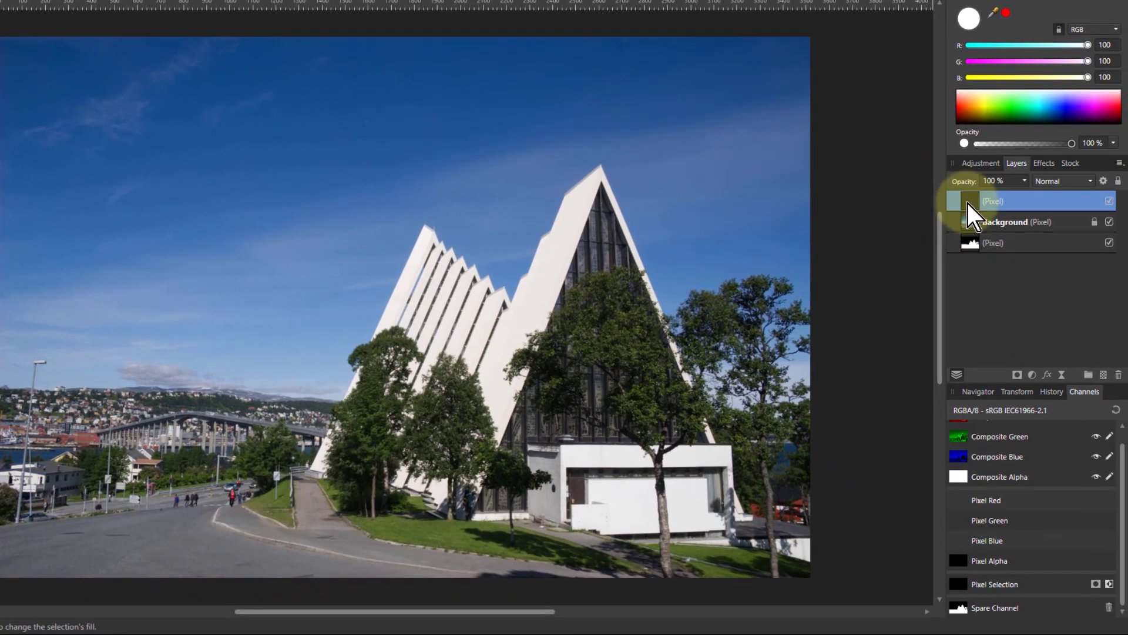
{"action": "left_click_drag", "start_coordinate": [390, 37], "coordinate": [386, 367]}
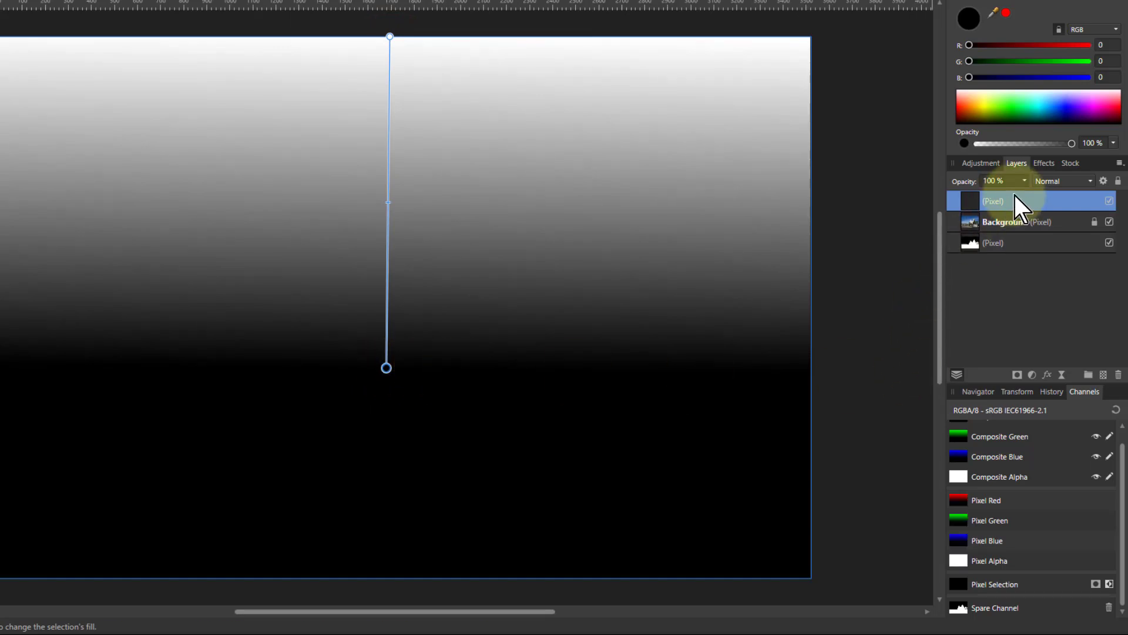
{"action": "left_click_drag", "start_coordinate": [1026, 181], "coordinate": [972, 199]}
{"action": "left_click_drag", "start_coordinate": [387, 369], "coordinate": [391, 396]}
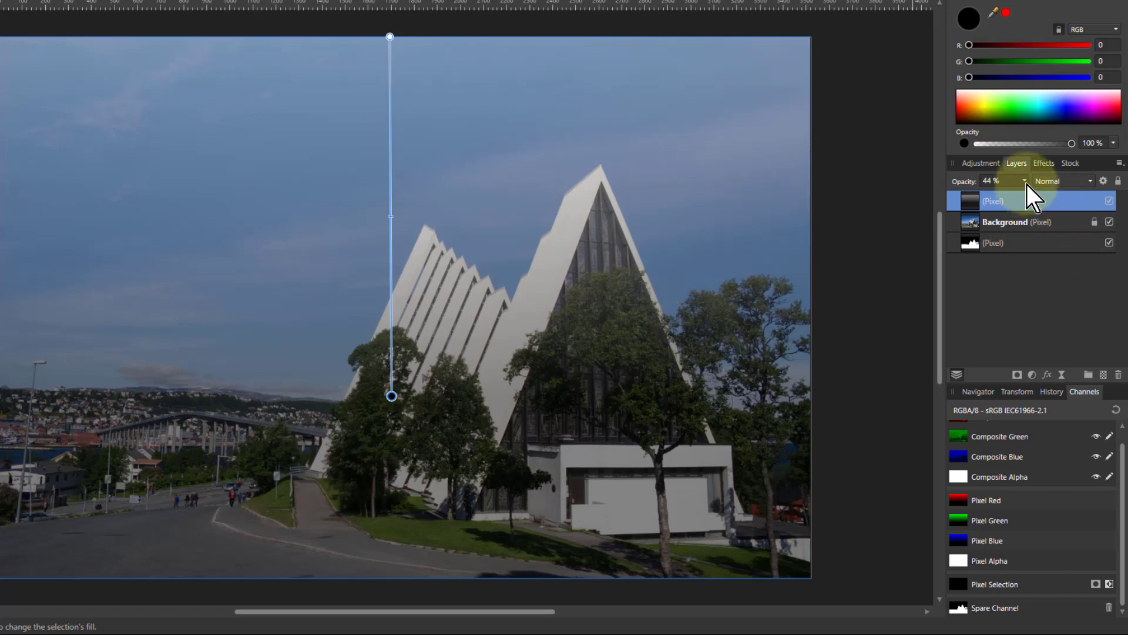
{"action": "key", "text": "0"}
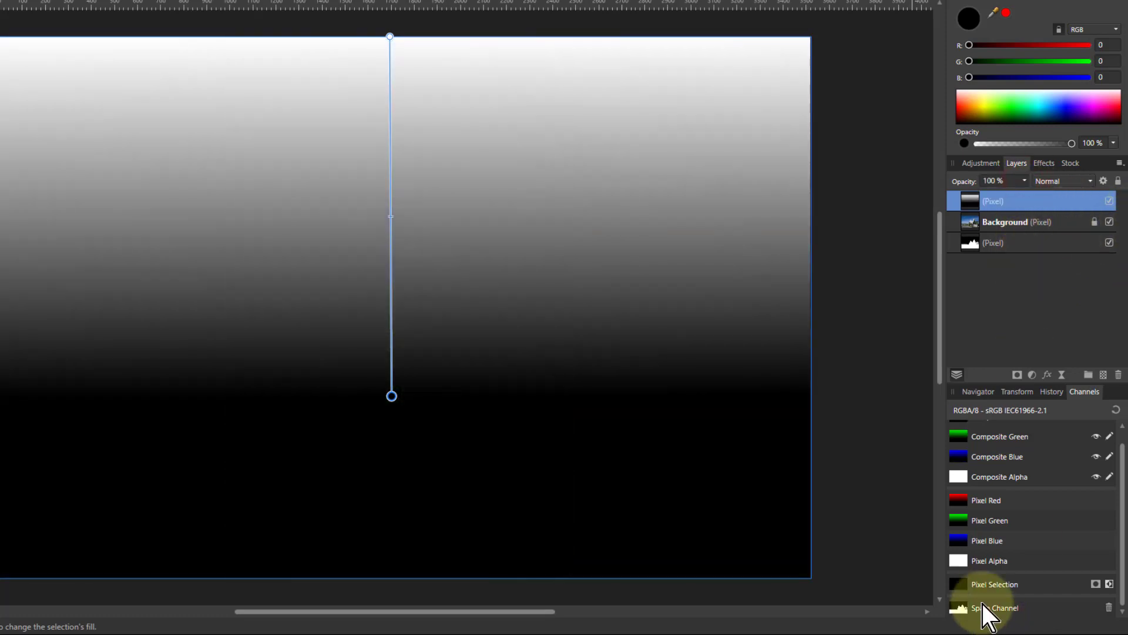
- Move the gradient layer to the bottom, hide Background, and select the mask layer
{"action": "left_click_drag", "start_coordinate": [977, 200], "coordinate": [979, 257]}
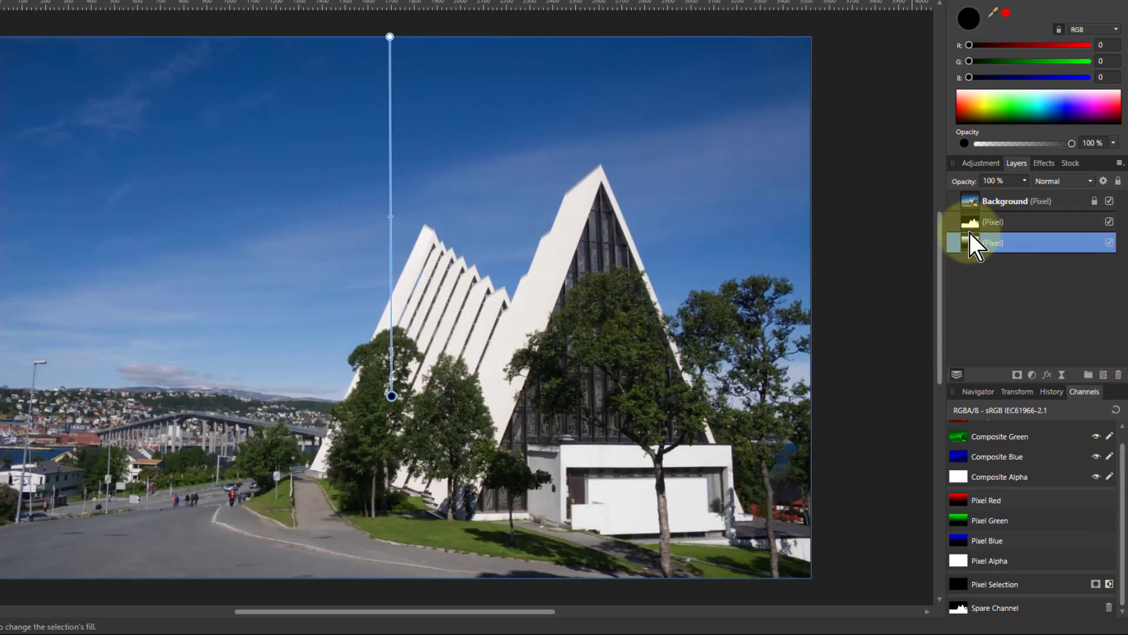
{"action": "left_click", "coordinate": [1109, 201]}
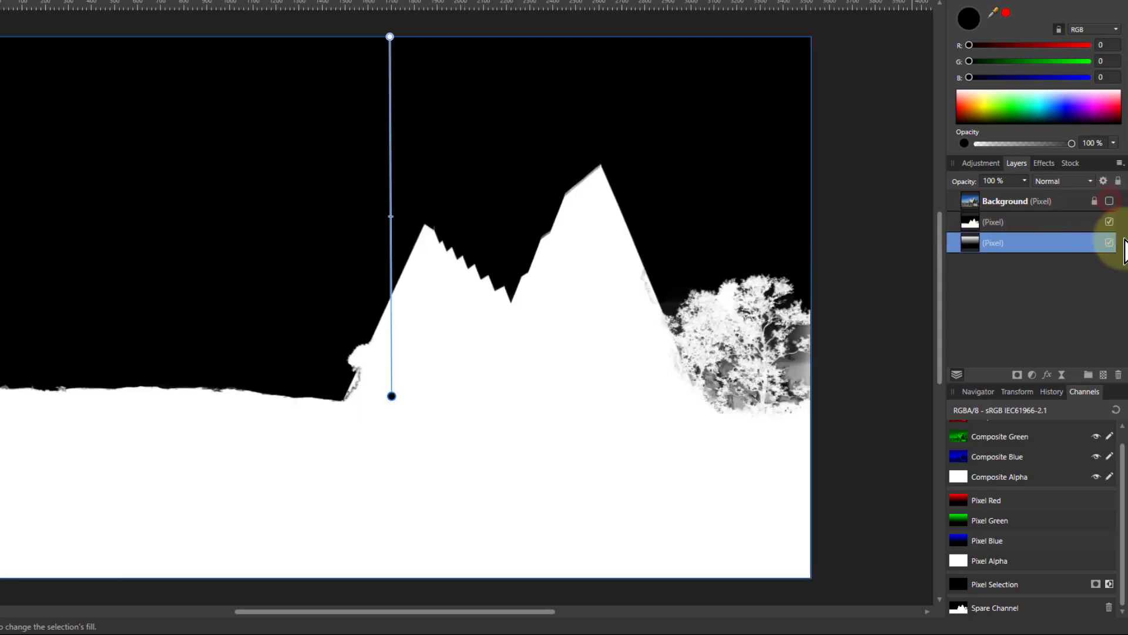
{"action": "left_click", "coordinate": [971, 206]}
{"action": "left_click", "coordinate": [996, 222]}
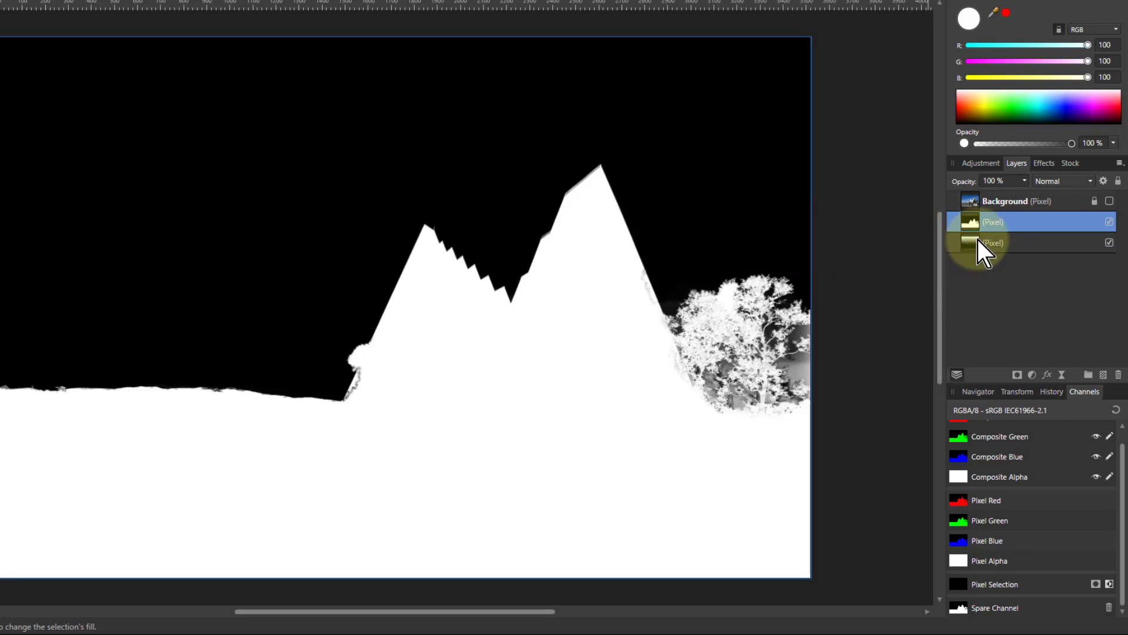
- Set the mask layer's blend mode to Subtract over the gradient
{"action": "left_click", "coordinate": [1067, 182]}
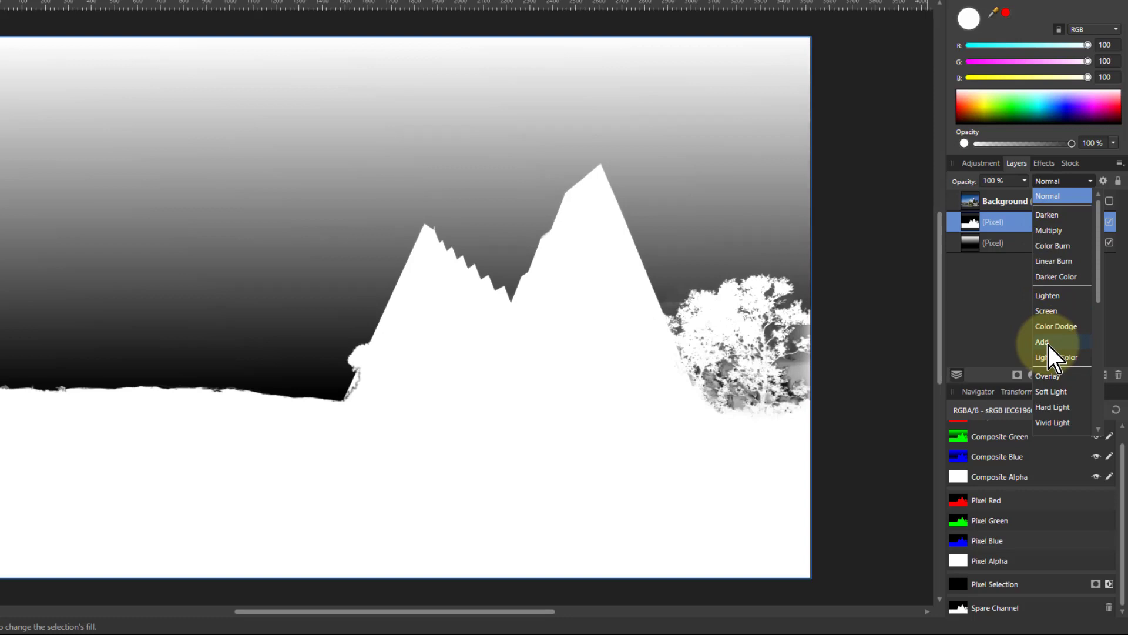
{"action": "scroll", "coordinate": [1050, 347], "scroll_direction": "down", "scroll_amount": 3}
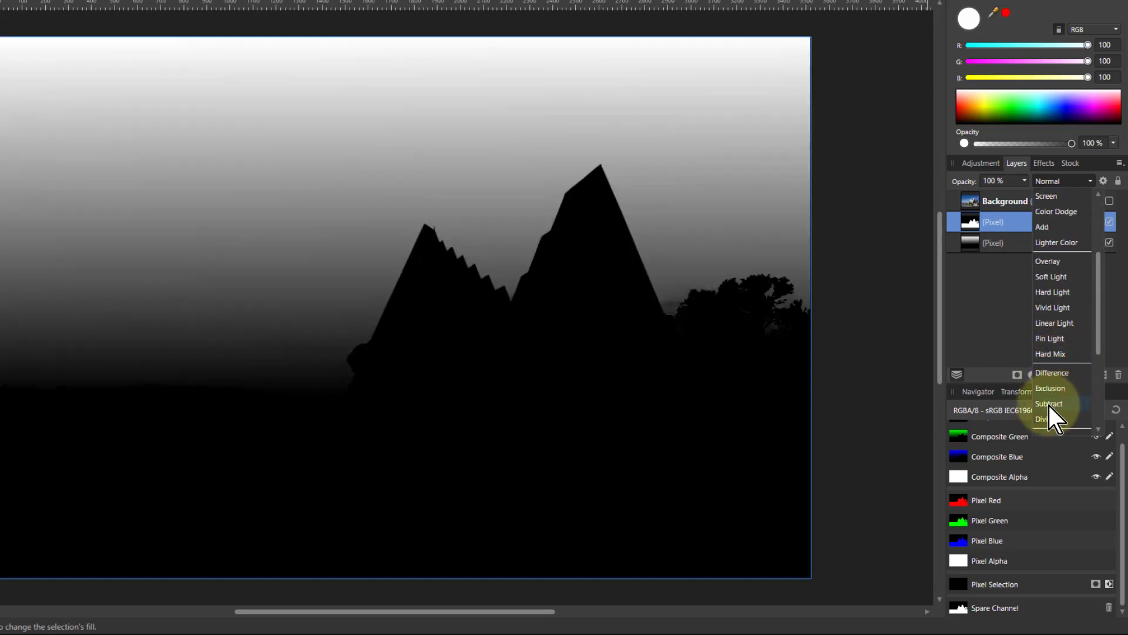
{"action": "left_click", "coordinate": [1049, 405]}
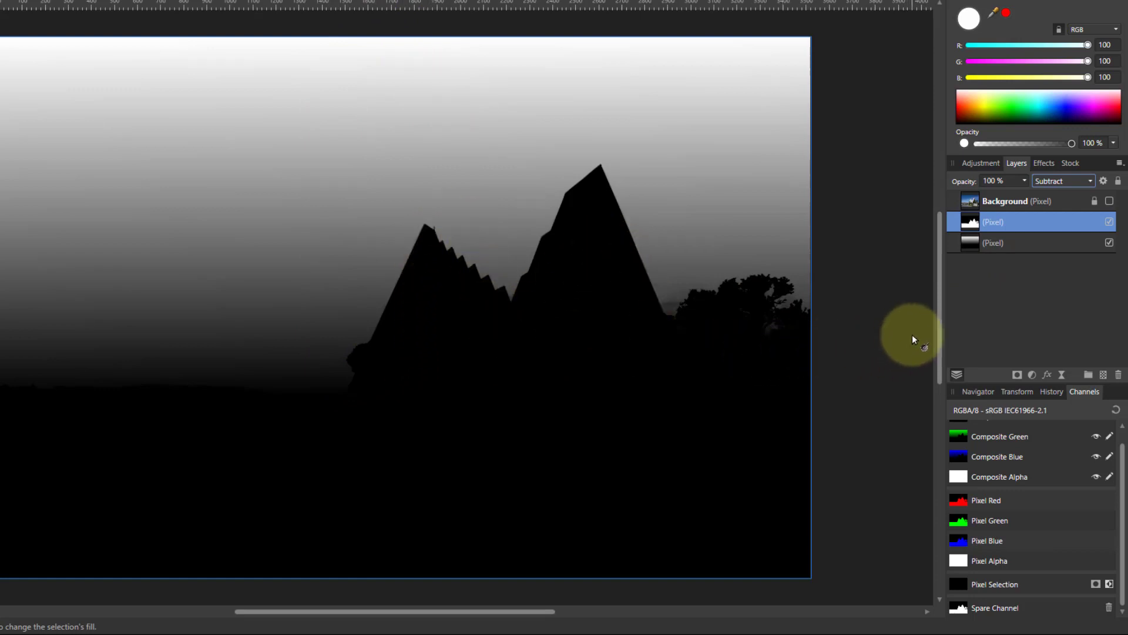
- Create a spare channel from Composite Red and rename it 'Sky gradient'
{"action": "scroll", "coordinate": [988, 503], "scroll_direction": "up", "scroll_amount": 1}
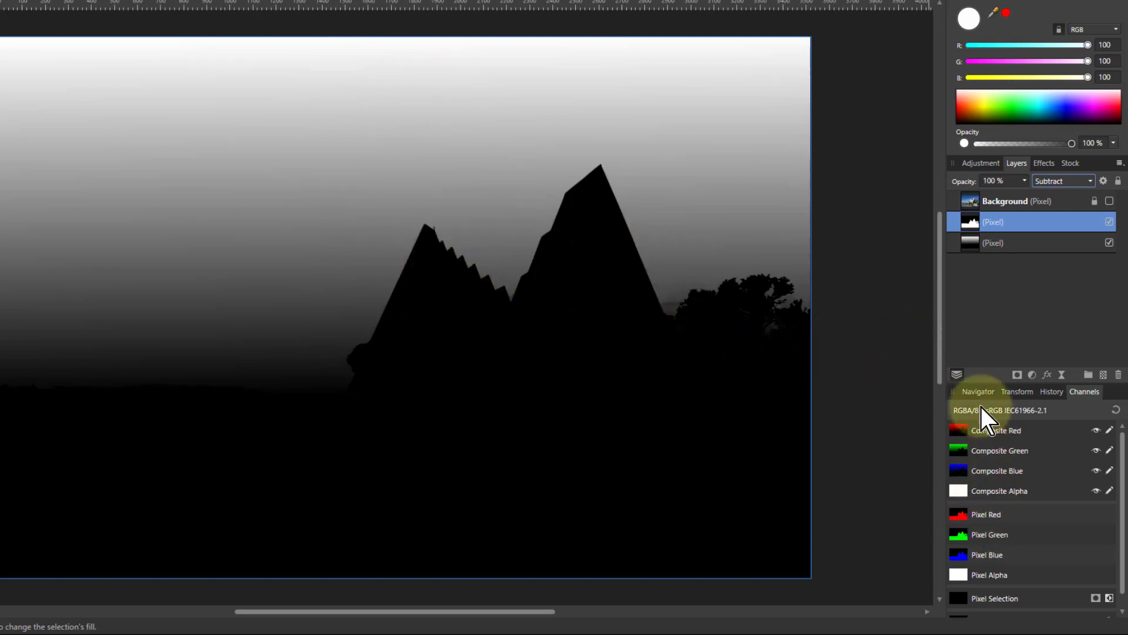
{"action": "right_click", "coordinate": [961, 431]}
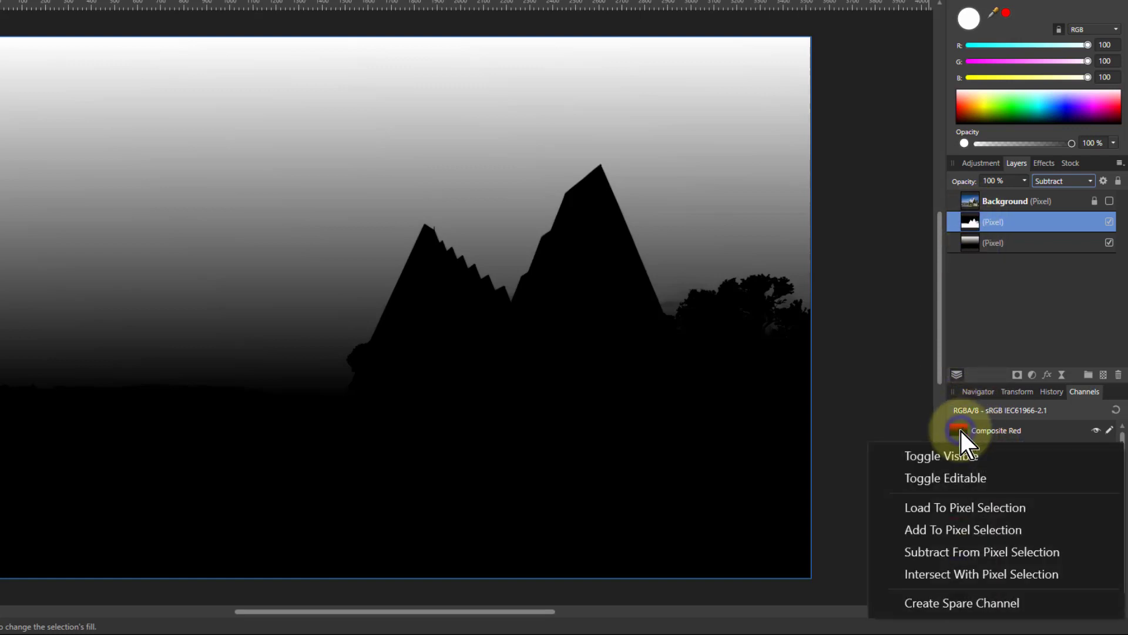
{"action": "left_click", "coordinate": [962, 602]}
{"action": "scroll", "coordinate": [1007, 568], "scroll_direction": "down", "scroll_amount": 1}
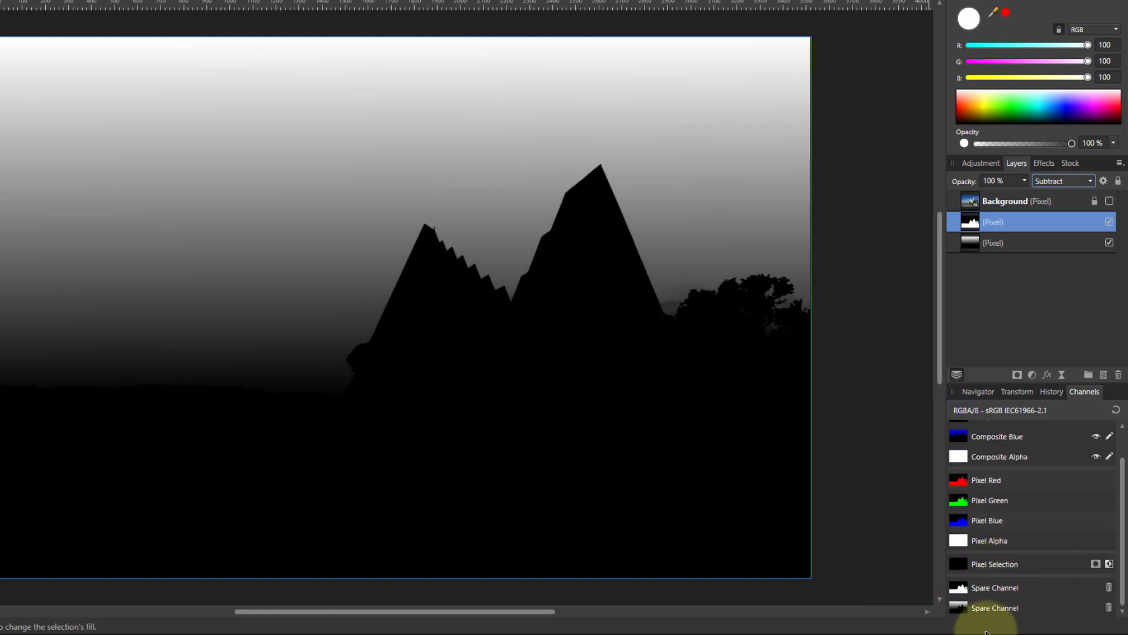
{"action": "right_click", "coordinate": [992, 609]}
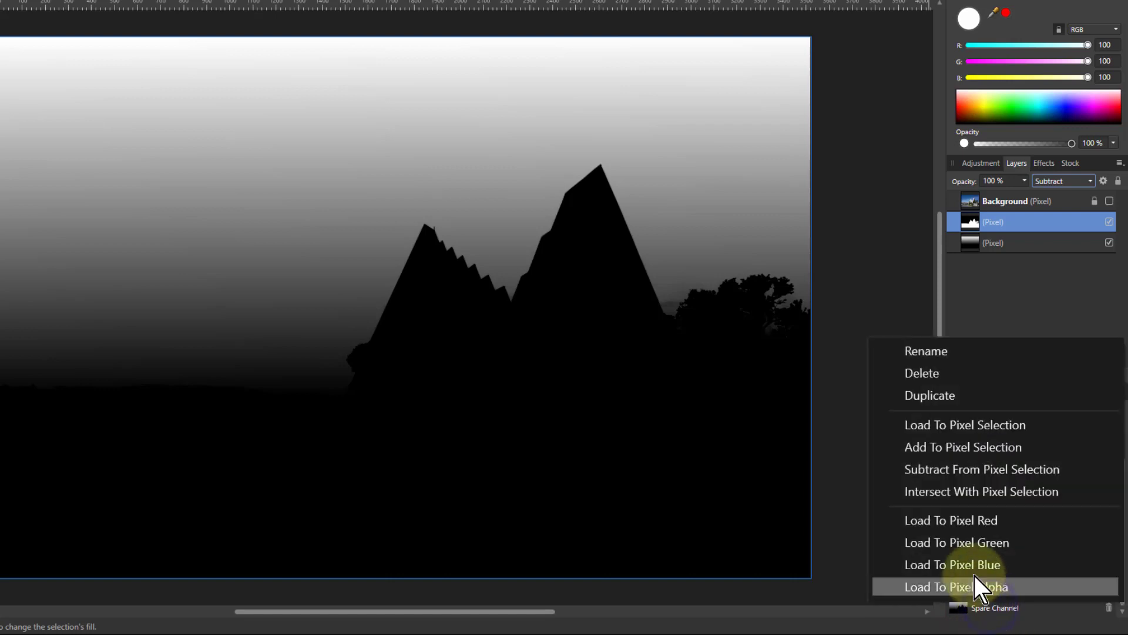
{"action": "left_click", "coordinate": [926, 352]}
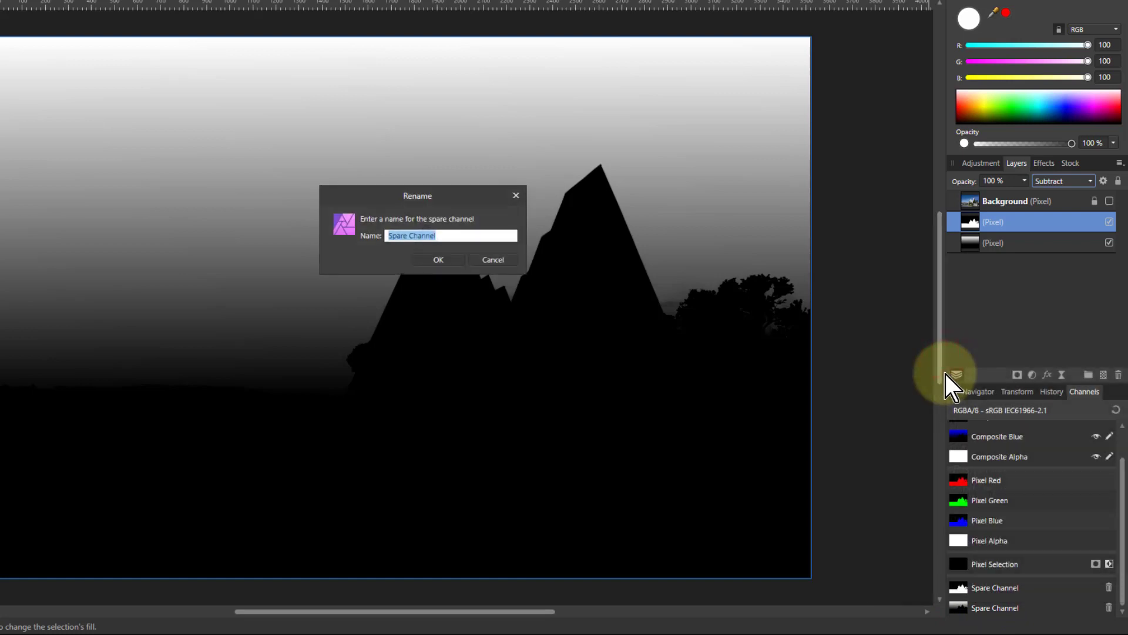
{"action": "type", "text": "Sky gradient"}
{"action": "key", "text": "Return"}
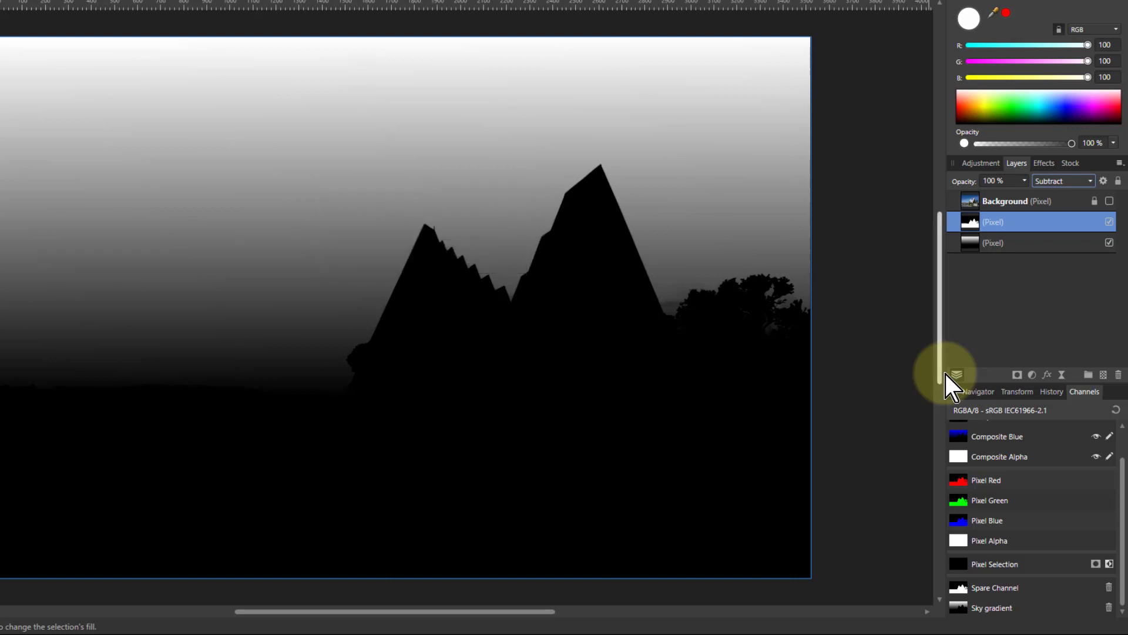
- Show the Background photo again and add a Curves adjustment with lowered midtones
{"action": "left_click", "coordinate": [969, 206]}
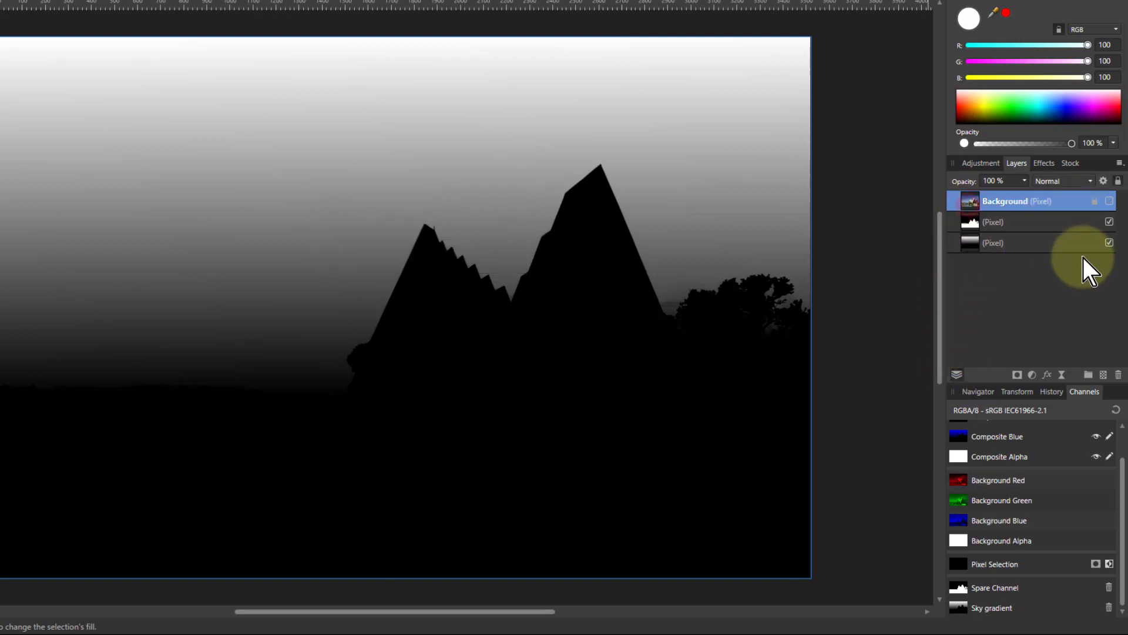
{"action": "left_click", "coordinate": [1109, 201]}
{"action": "left_click", "coordinate": [1032, 374]}
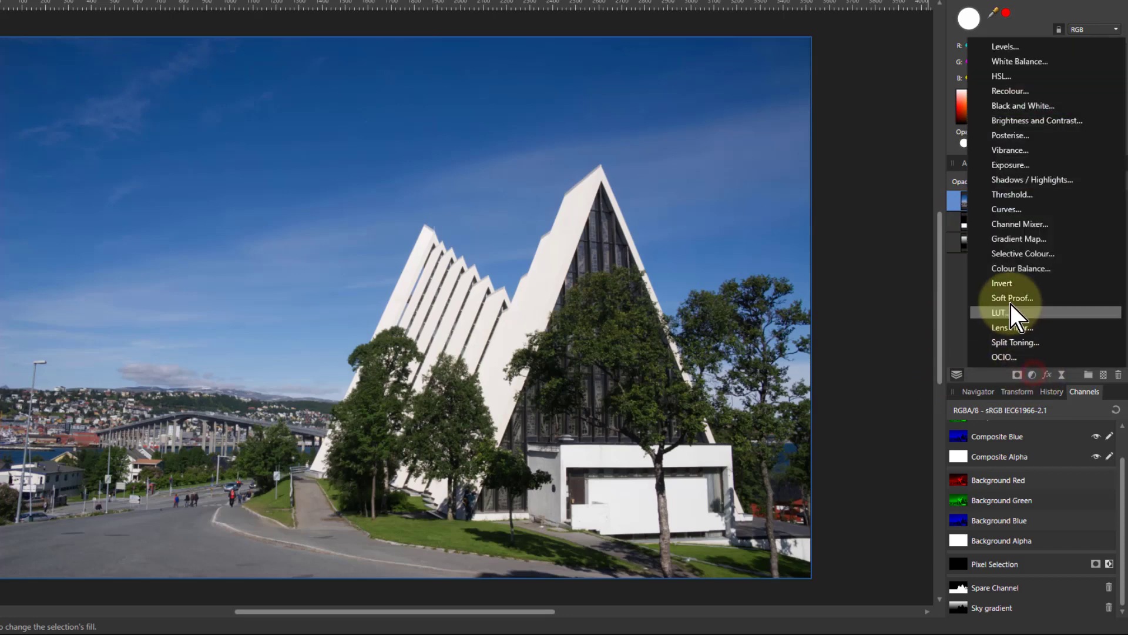
{"action": "left_click", "coordinate": [999, 210]}
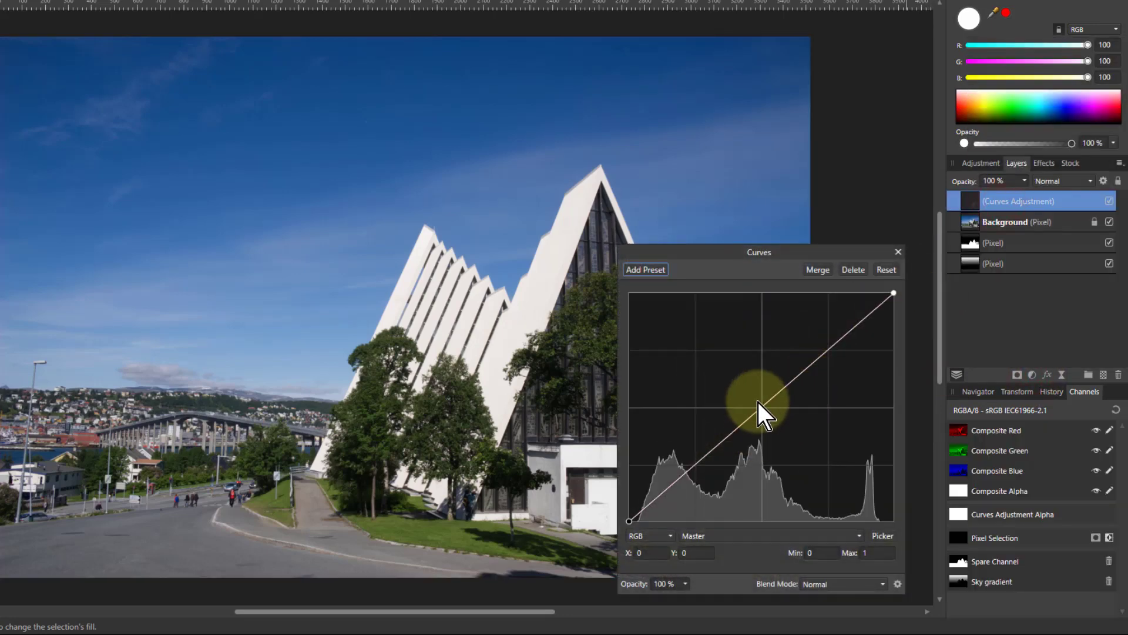
{"action": "left_click_drag", "start_coordinate": [762, 405], "coordinate": [788, 425]}
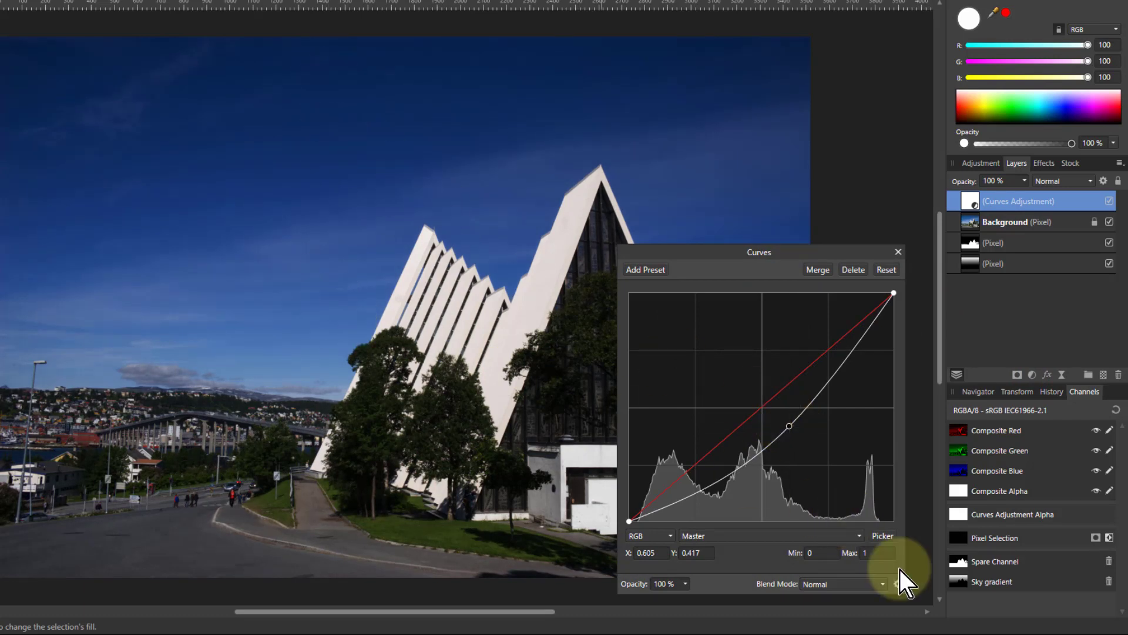
- Mask the Curves with the Sky gradient channel, test the curve, then delete the adjustment
{"action": "right_click", "coordinate": [963, 582]}
{"action": "left_click", "coordinate": [963, 565]}
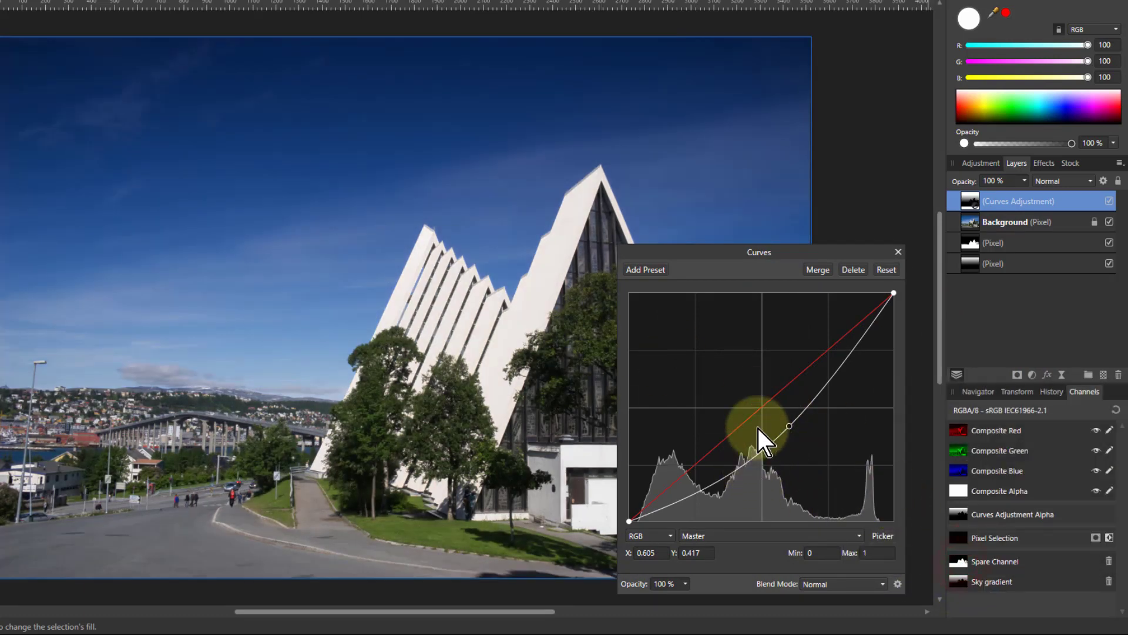
{"action": "mouse_move", "coordinate": [790, 427]}
{"action": "left_mouse_down"}
{"action": "mouse_move", "coordinate": [768, 403]}
{"action": "mouse_move", "coordinate": [801, 448]}
{"action": "mouse_move", "coordinate": [758, 399]}
{"action": "mouse_move", "coordinate": [791, 434]}
{"action": "left_mouse_up"}
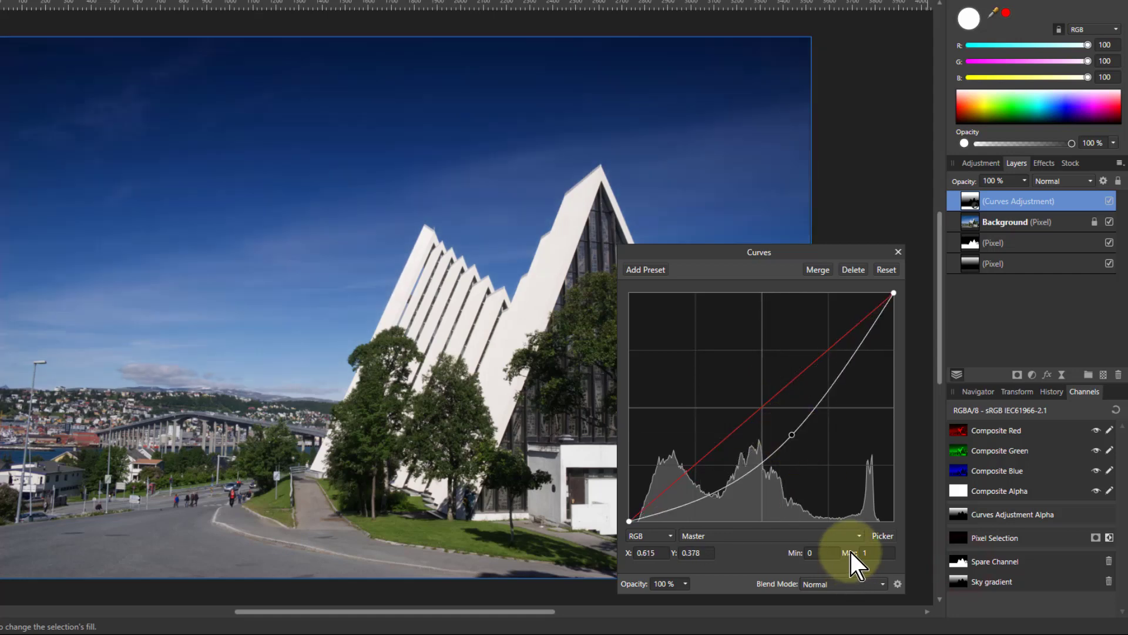
{"action": "left_click", "coordinate": [854, 271]}
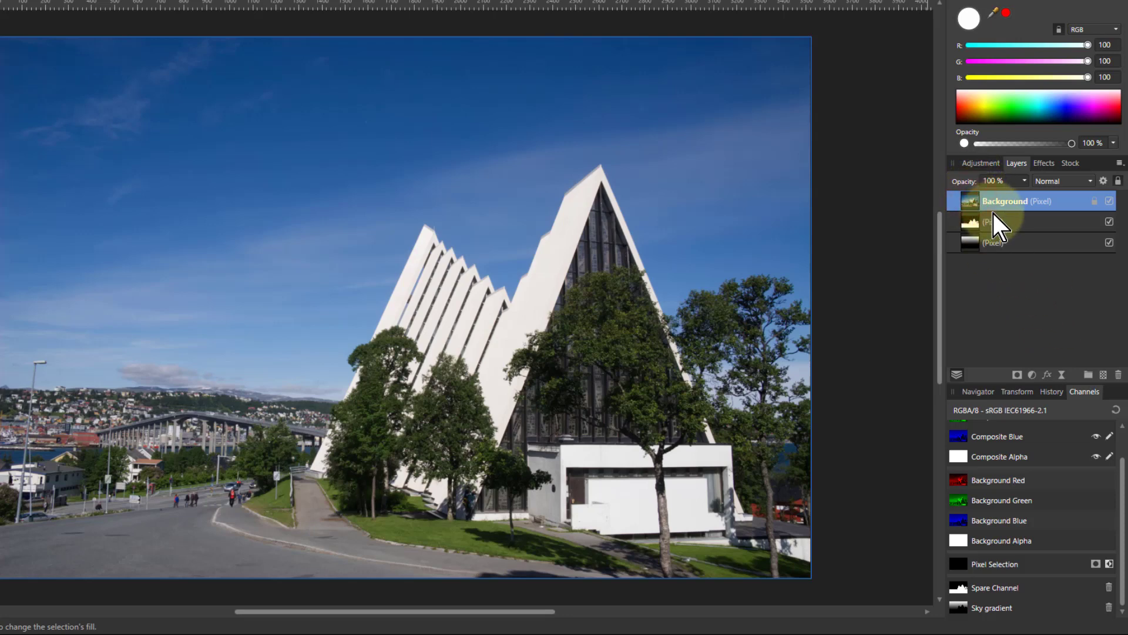
- Duplicate the Background layer and nest a Black & White adjustment into the copy
{"action": "key", "text": "ctrl+j"}
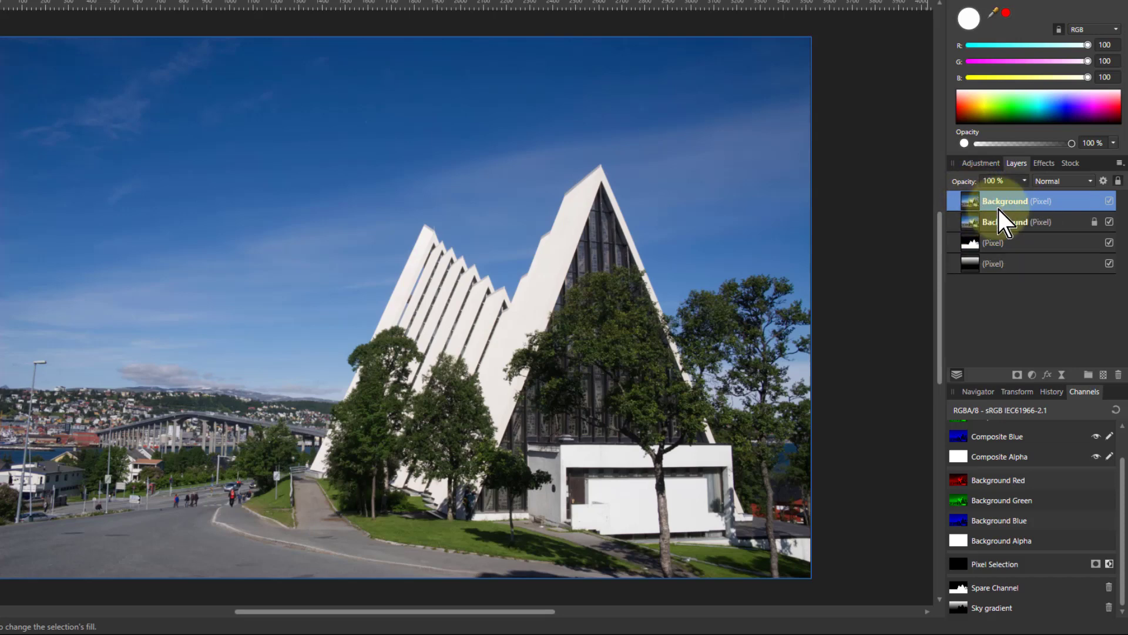
{"action": "left_click", "coordinate": [1032, 376]}
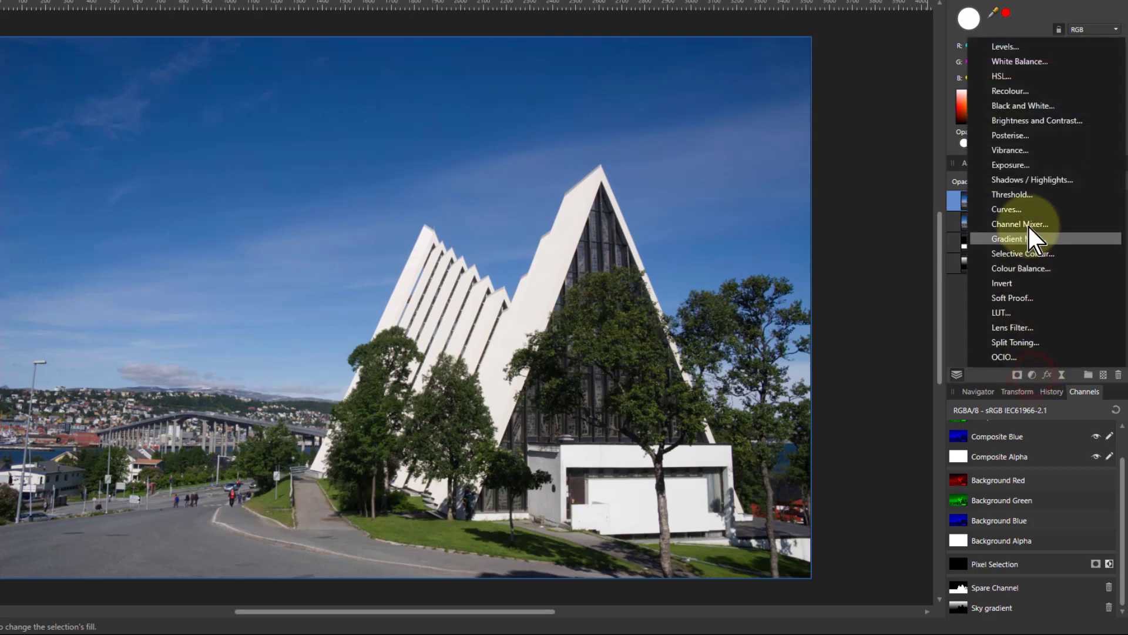
{"action": "left_click", "coordinate": [1019, 107]}
{"action": "left_click_drag", "start_coordinate": [971, 202], "coordinate": [979, 223]}
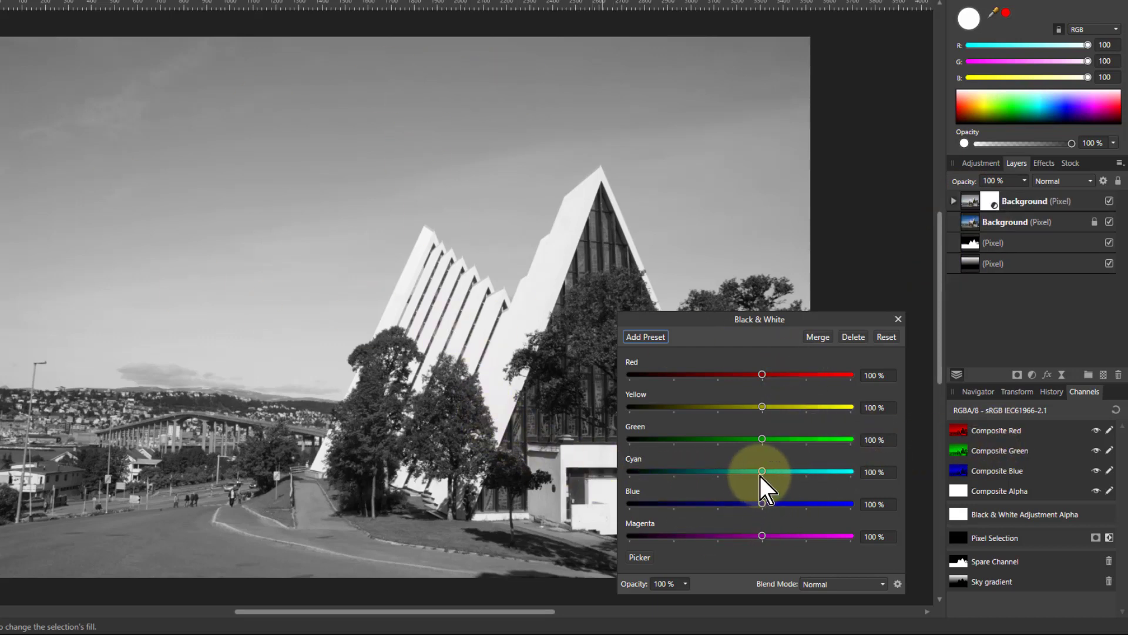
- Set Black & White to Cyan -94%, Blue 57%, Yellow 33%, Green 51% for a dark sky
{"action": "left_click_drag", "start_coordinate": [763, 473], "coordinate": [677, 473]}
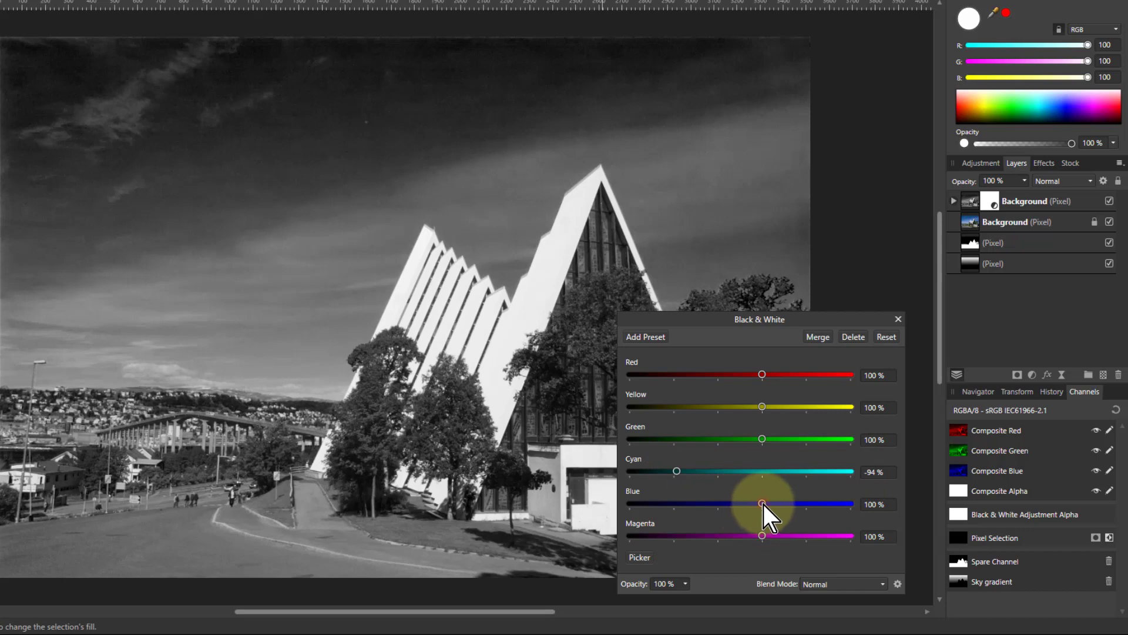
{"action": "mouse_move", "coordinate": [763, 505]}
{"action": "left_mouse_down"}
{"action": "mouse_move", "coordinate": [708, 508]}
{"action": "mouse_move", "coordinate": [744, 509]}
{"action": "left_mouse_up"}
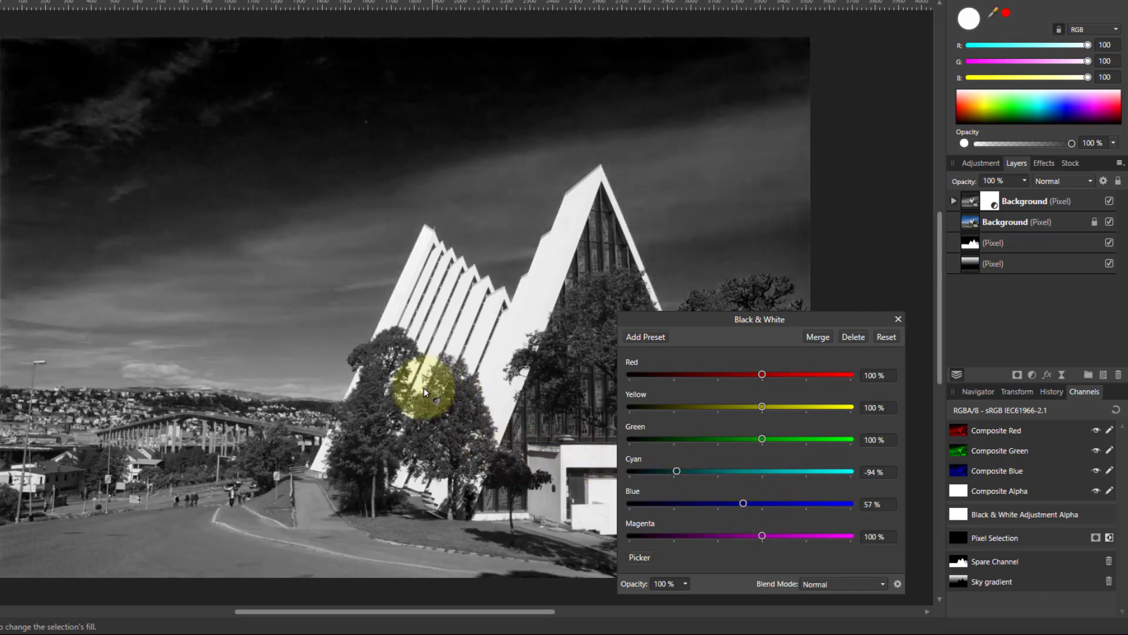
{"action": "left_click_drag", "start_coordinate": [764, 406], "coordinate": [742, 439]}
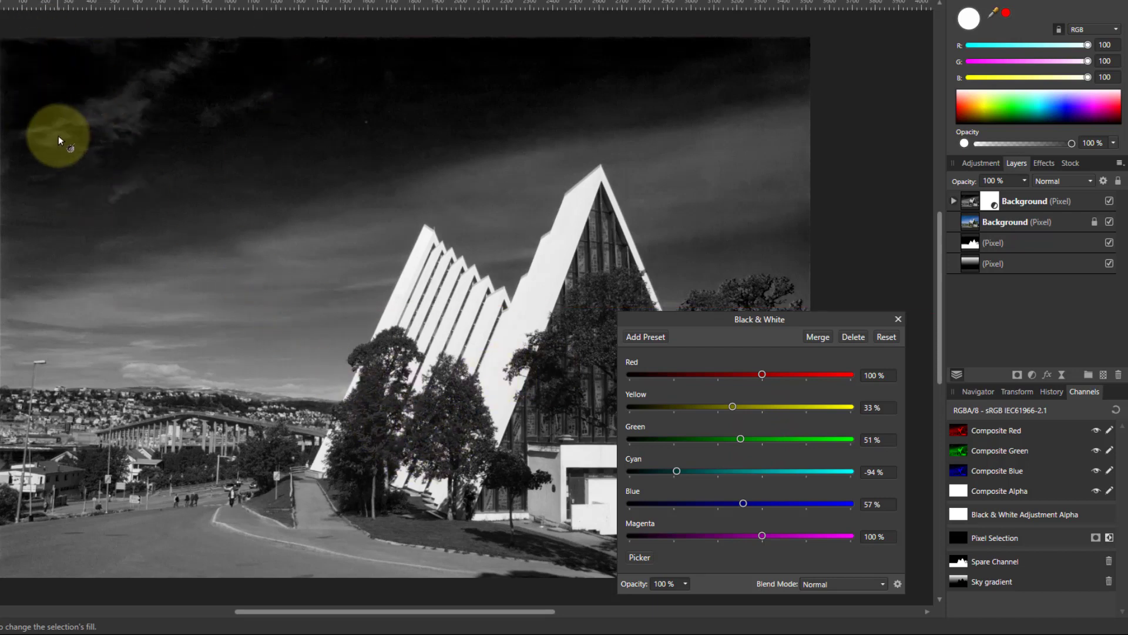
{"action": "left_click", "coordinate": [971, 206]}
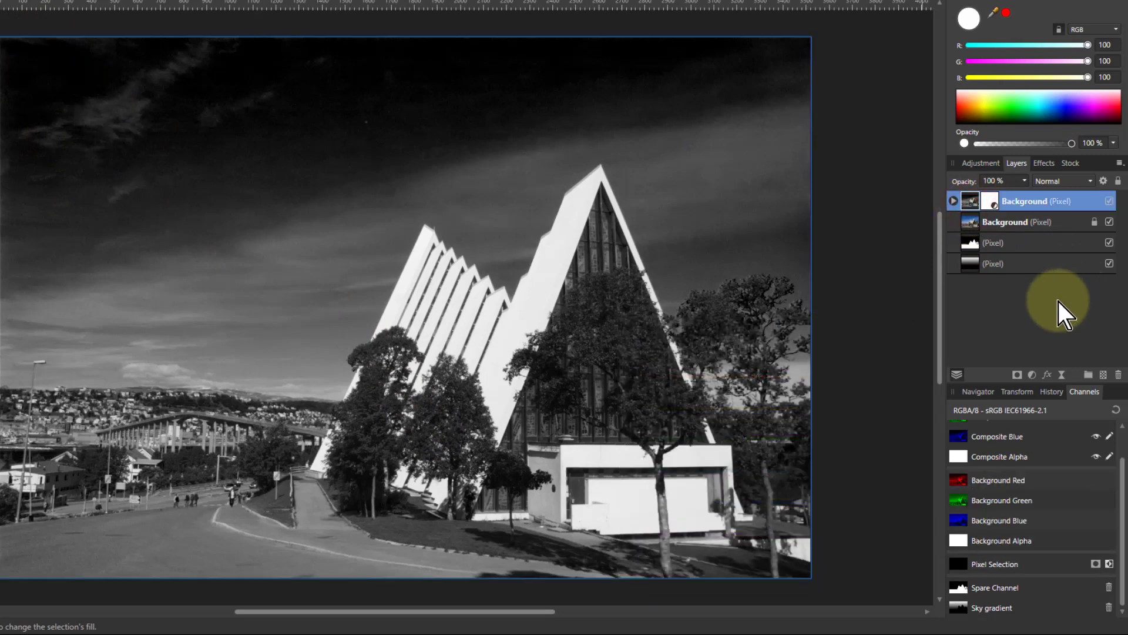
- Nest an Invert adjustment into the duplicate Background alongside the Black & White adjustment
{"action": "left_click", "coordinate": [1031, 375]}
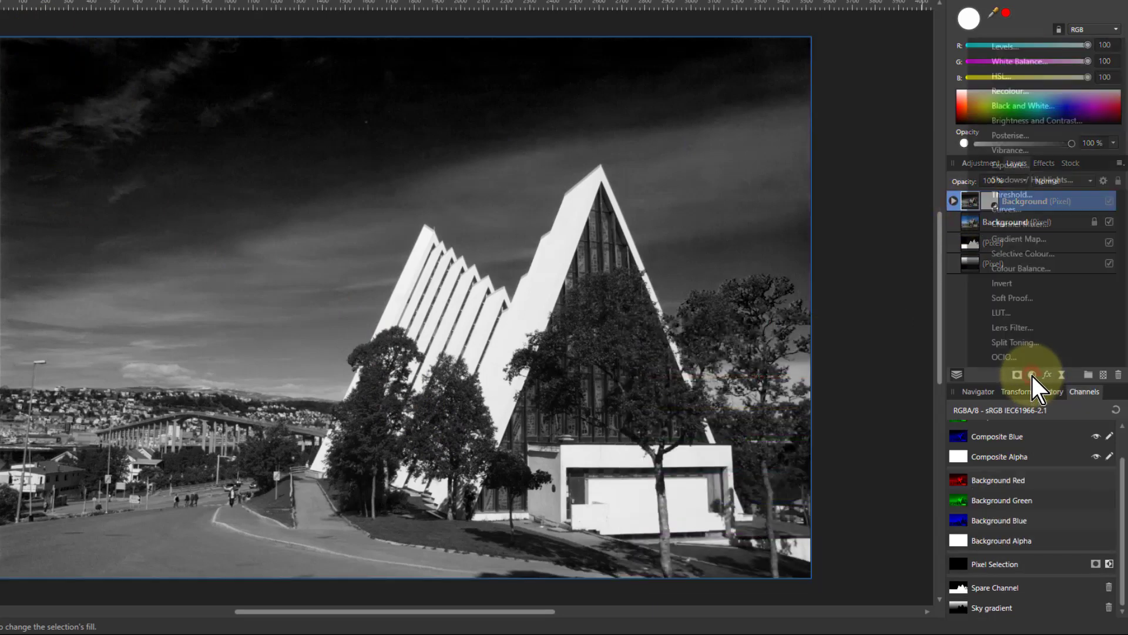
{"action": "left_click", "coordinate": [1008, 283]}
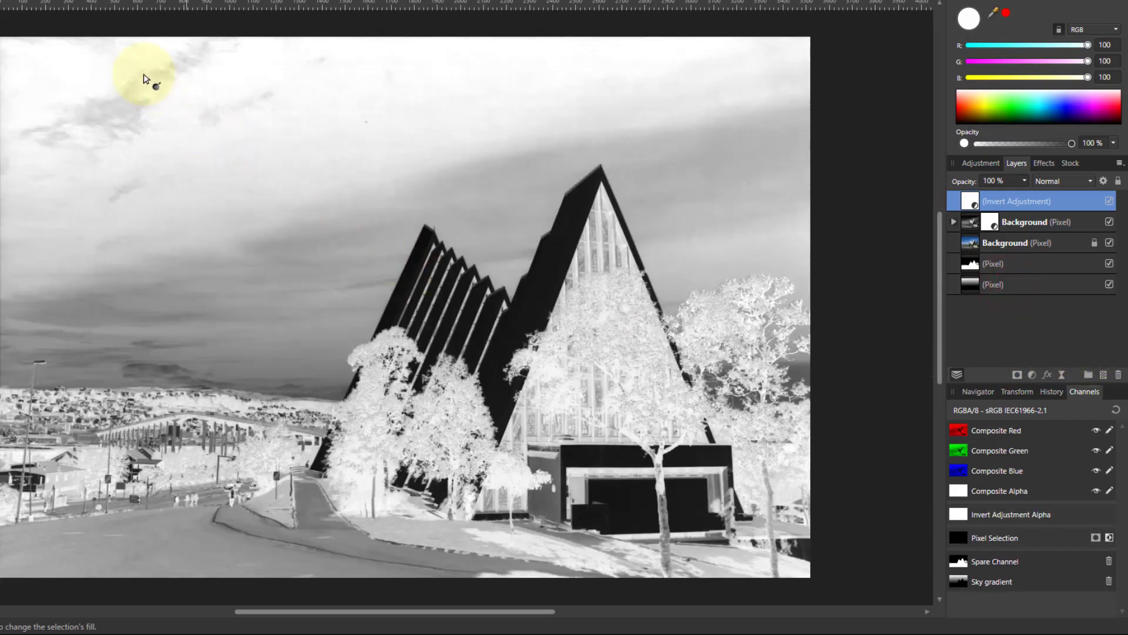
{"action": "mouse_move", "coordinate": [972, 211]}
{"action": "left_mouse_down"}
{"action": "mouse_move", "coordinate": [967, 199]}
{"action": "mouse_move", "coordinate": [975, 220]}
{"action": "left_mouse_up"}
{"action": "left_click", "coordinate": [971, 200]}
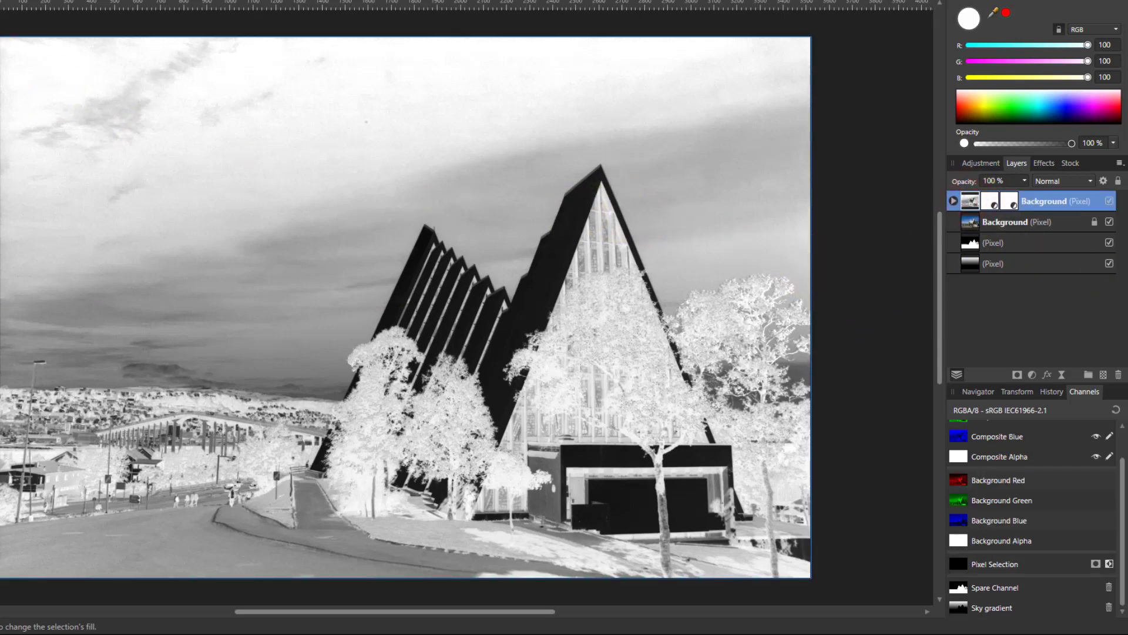
- Merge visible layers into a new top layer and move the adjusted Background to the bottom
{"action": "left_click", "coordinate": [26, 1]}
{"action": "left_click", "coordinate": [88, 300]}
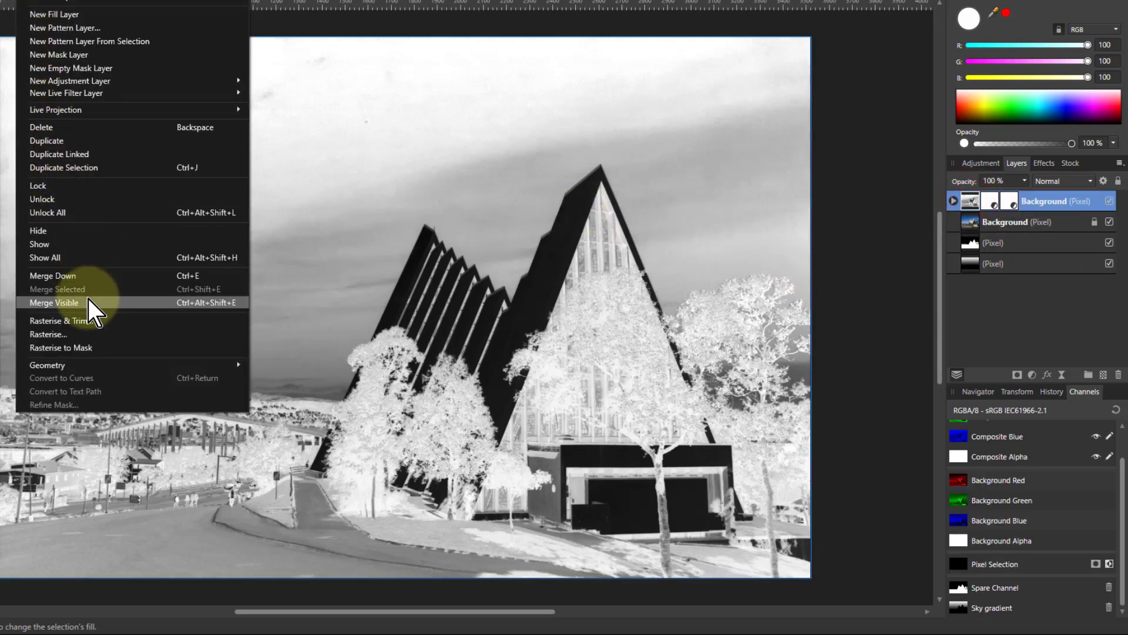
{"action": "left_click", "coordinate": [88, 298]}
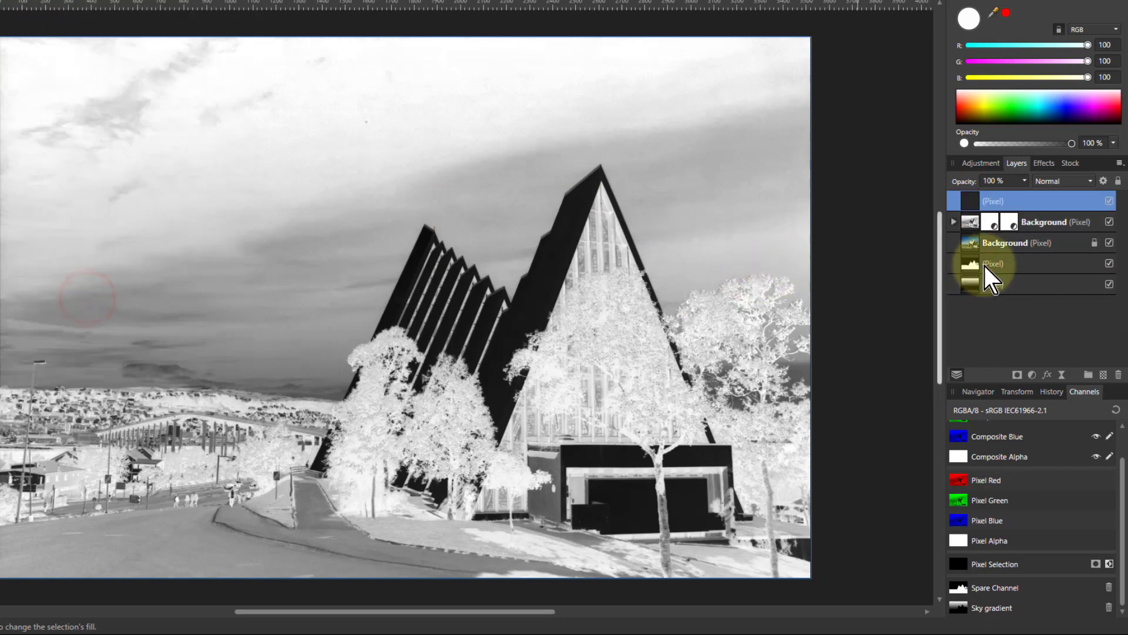
{"action": "left_click_drag", "start_coordinate": [963, 203], "coordinate": [991, 350]}
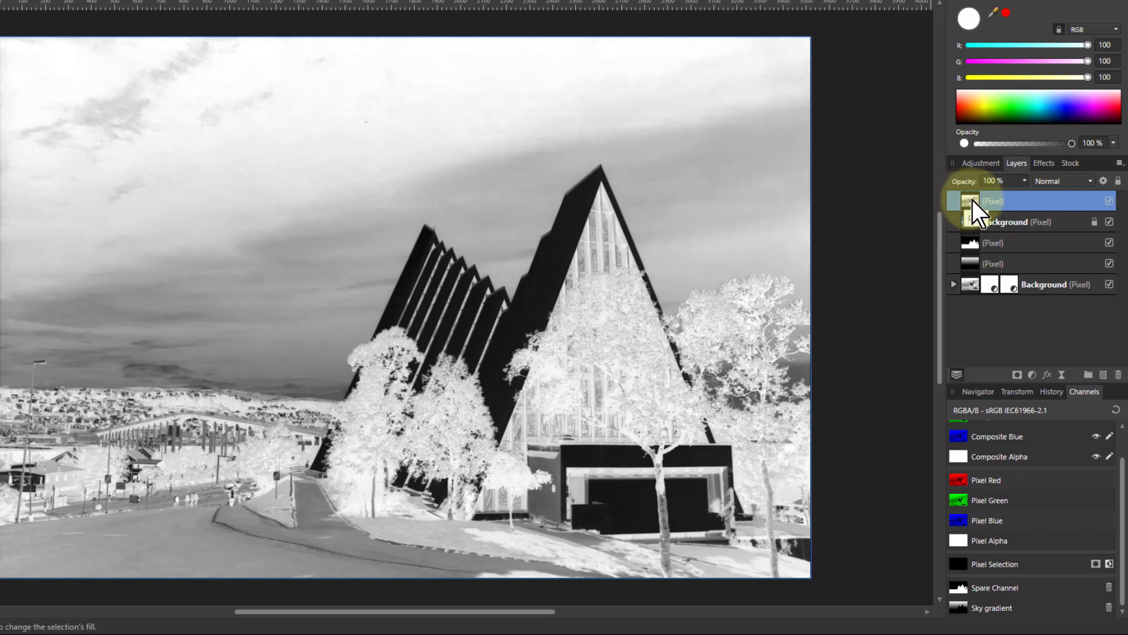
{"action": "left_click_drag", "start_coordinate": [972, 200], "coordinate": [972, 209]}
{"action": "scroll", "coordinate": [984, 470], "scroll_direction": "up", "scroll_amount": 2}
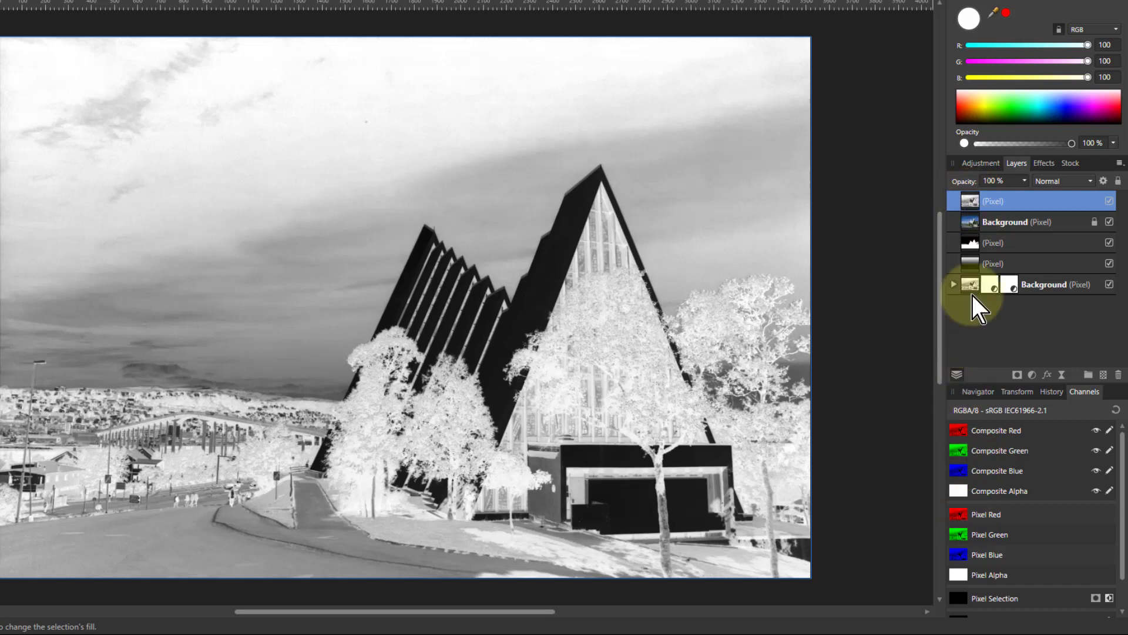
- Create a spare channel from the merged layer's red channel and name it 'Luminosity'
{"action": "right_click", "coordinate": [957, 515]}
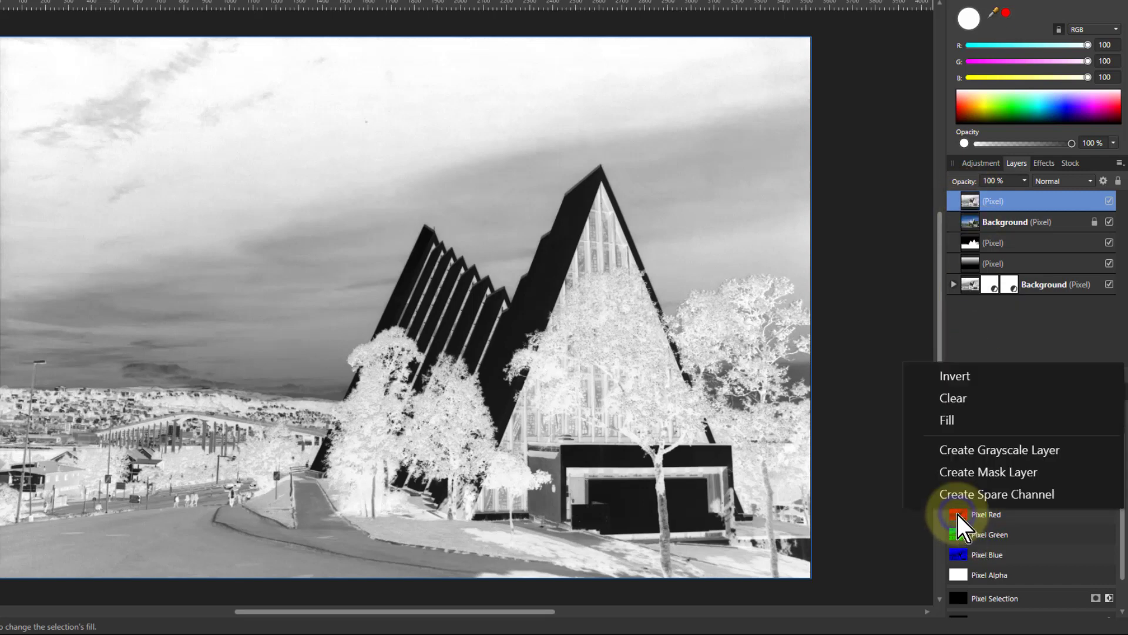
{"action": "left_click", "coordinate": [980, 497]}
{"action": "scroll", "coordinate": [1027, 560], "scroll_direction": "down", "scroll_amount": 2}
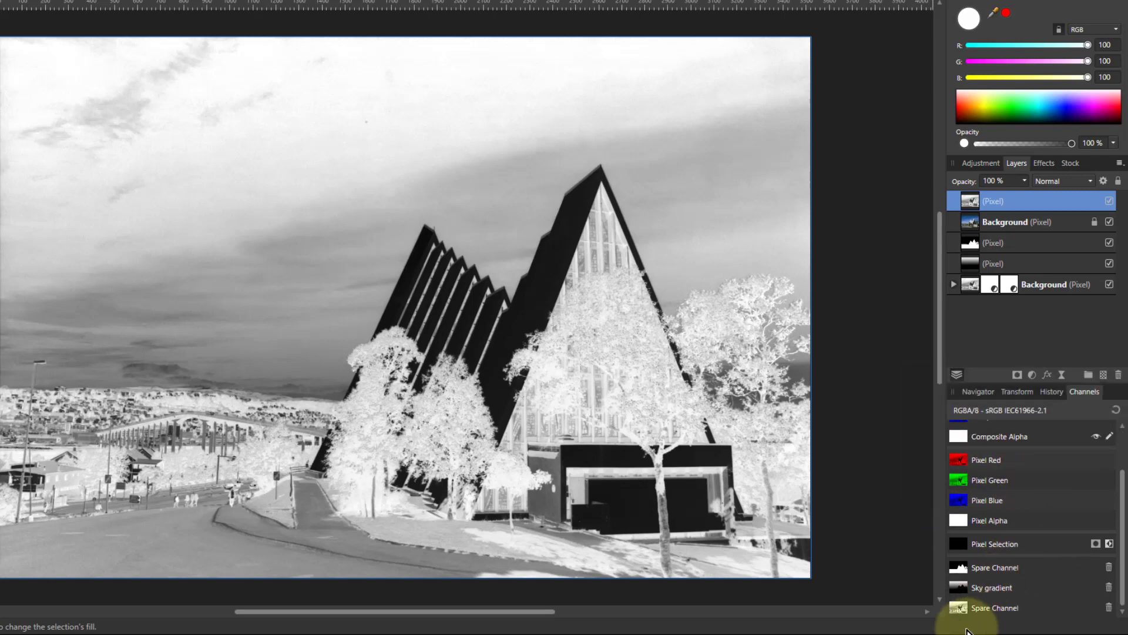
{"action": "left_click", "coordinate": [992, 608]}
{"action": "right_click", "coordinate": [992, 609]}
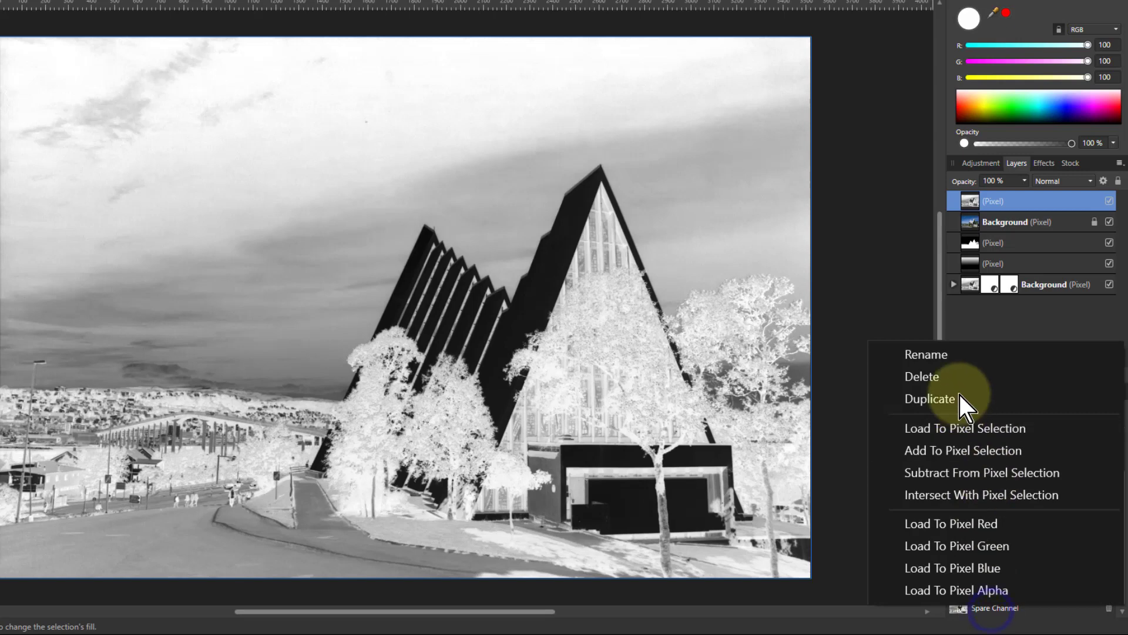
{"action": "left_click", "coordinate": [945, 355]}
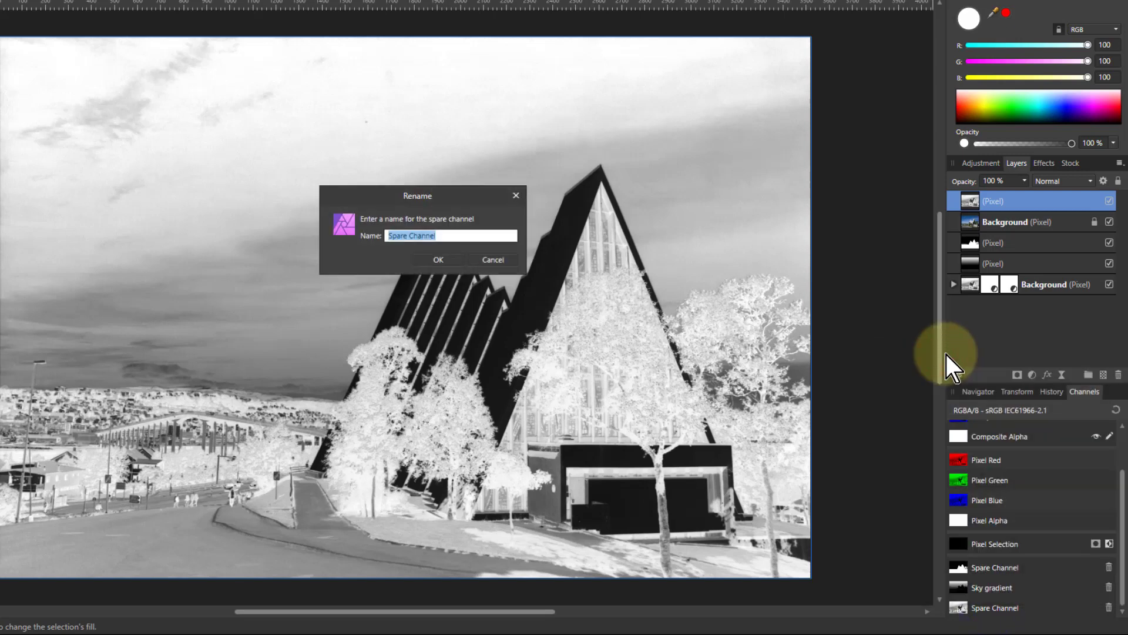
{"action": "type", "text": "Luminosit"}
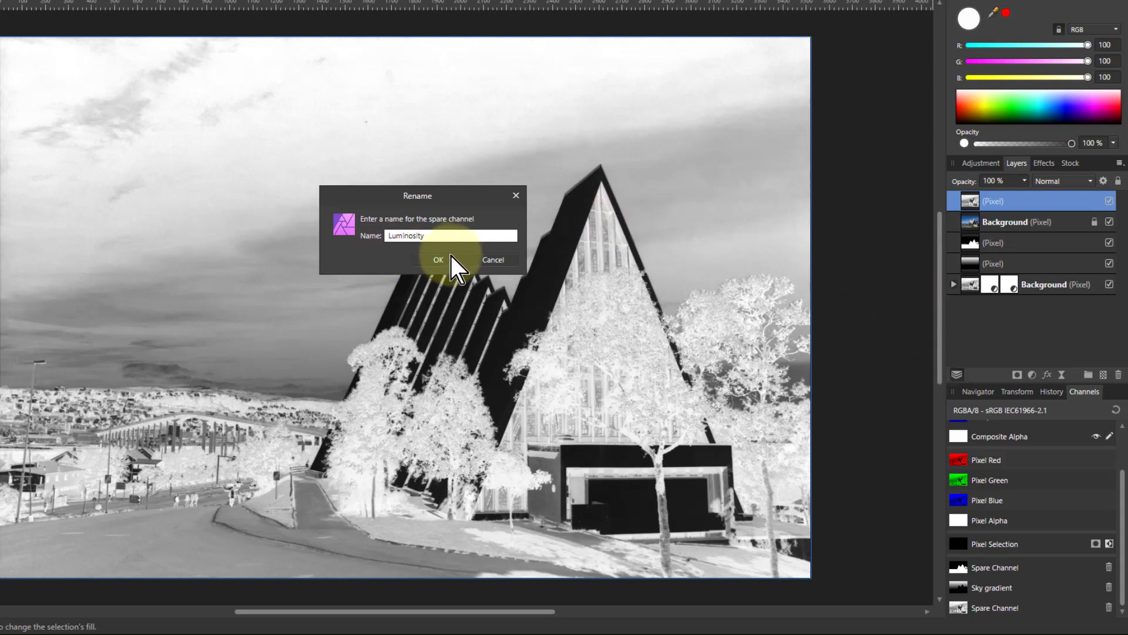
{"action": "type", "text": "y"}
{"action": "left_click", "coordinate": [439, 259]}
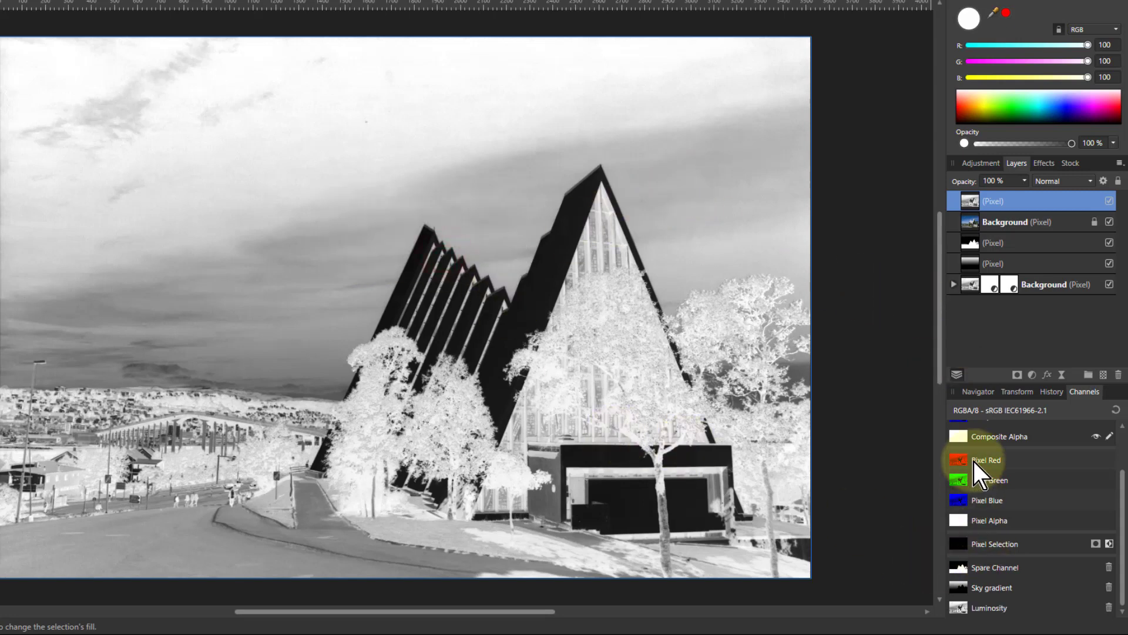
- Move the merged layer to the bottom and add a Curves adjustment above the top Background
{"action": "left_click_drag", "start_coordinate": [969, 203], "coordinate": [983, 294]}
{"action": "left_click", "coordinate": [1005, 201]}
{"action": "left_click", "coordinate": [1033, 374]}
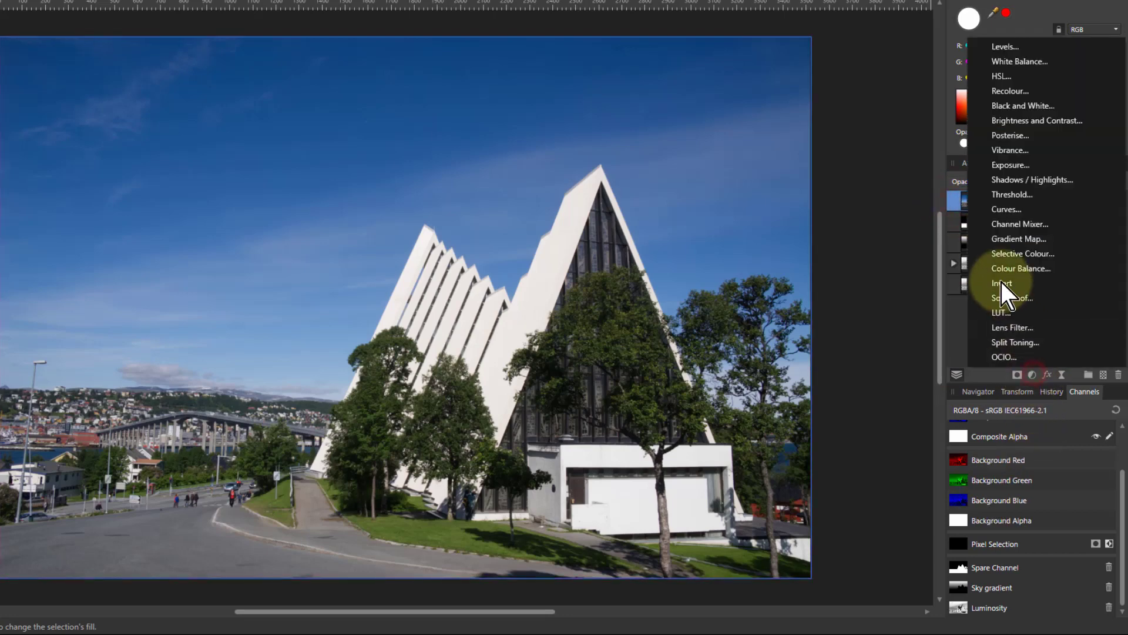
{"action": "left_click", "coordinate": [1006, 216]}
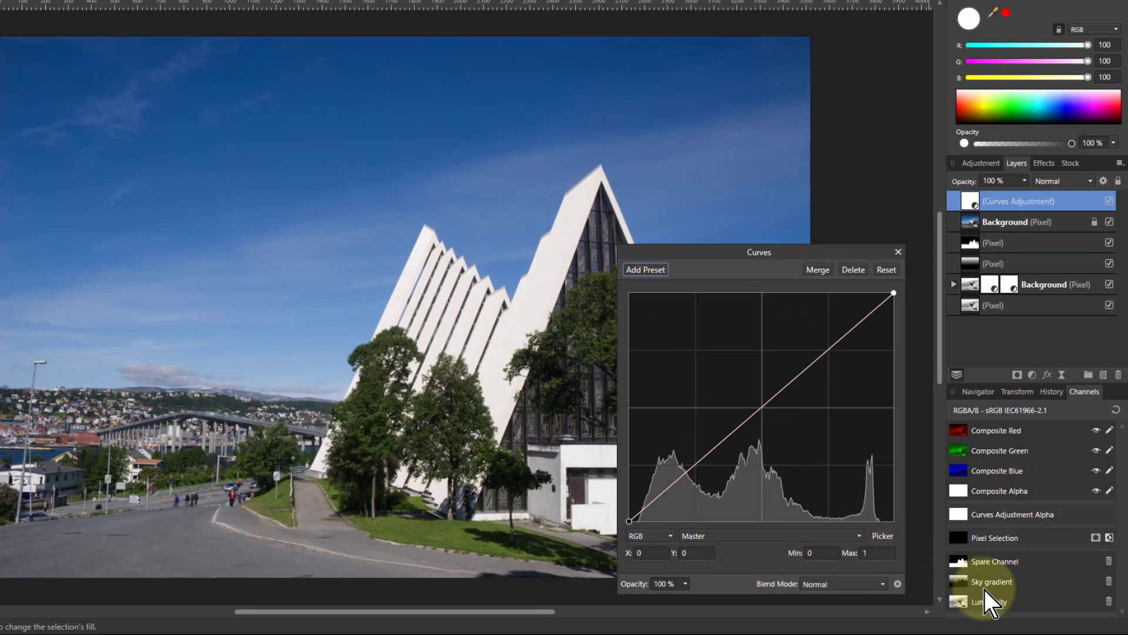
- Mask the Curves with the Luminosity channel and raise the curve to brighten the shadows
{"action": "right_click", "coordinate": [958, 602]}
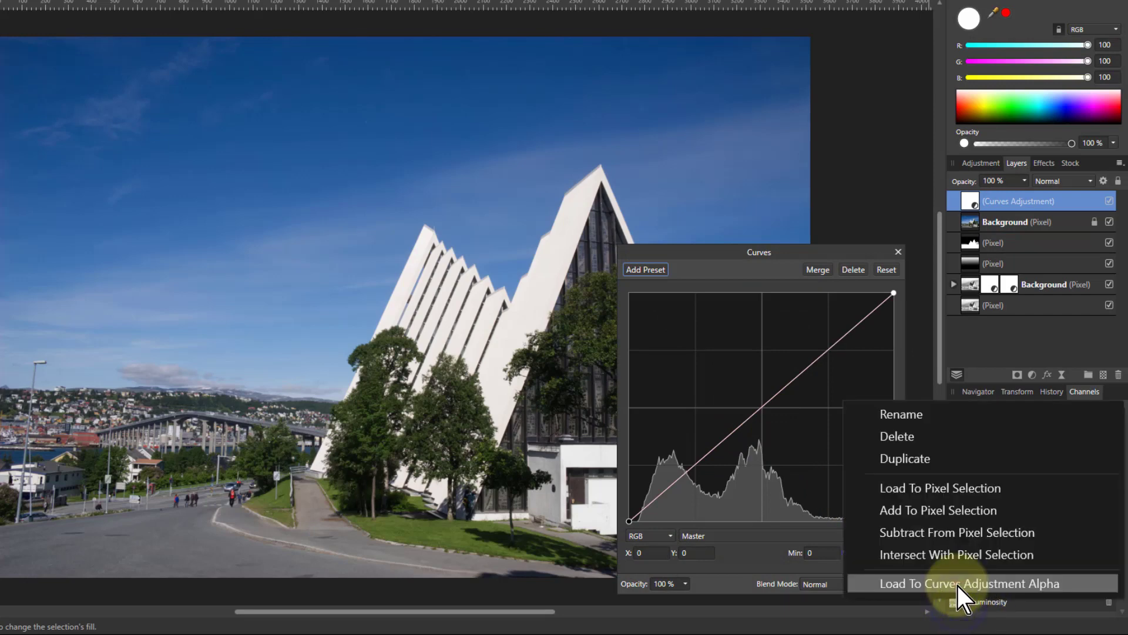
{"action": "left_click", "coordinate": [957, 584]}
{"action": "left_click", "coordinate": [768, 403]}
{"action": "left_click_drag", "start_coordinate": [768, 403], "coordinate": [742, 365]}
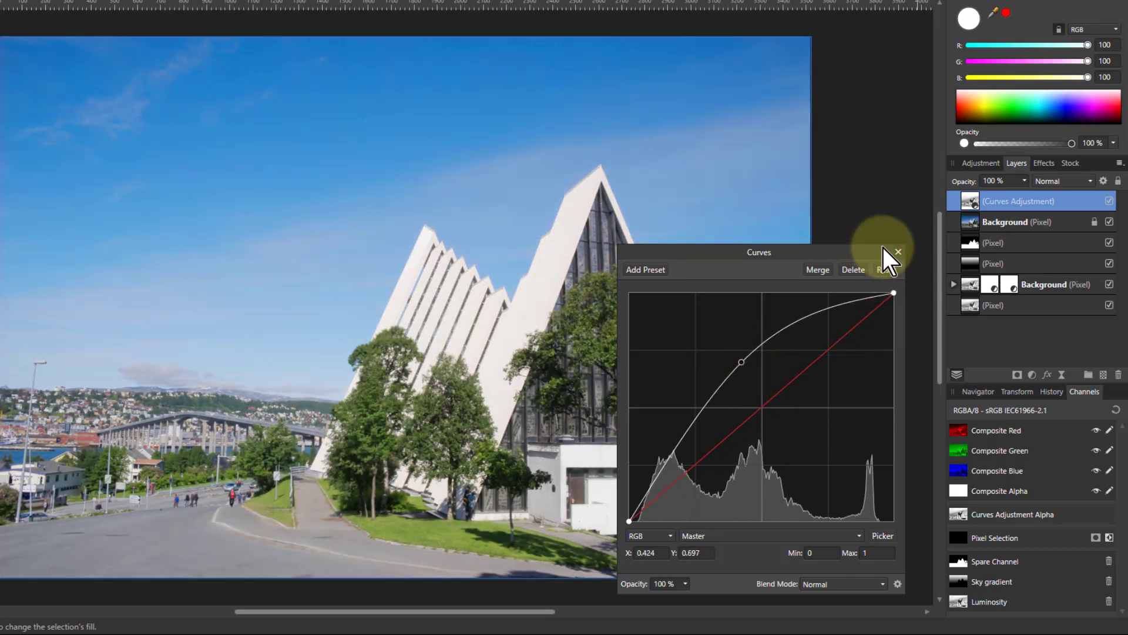
{"action": "left_click", "coordinate": [898, 252]}
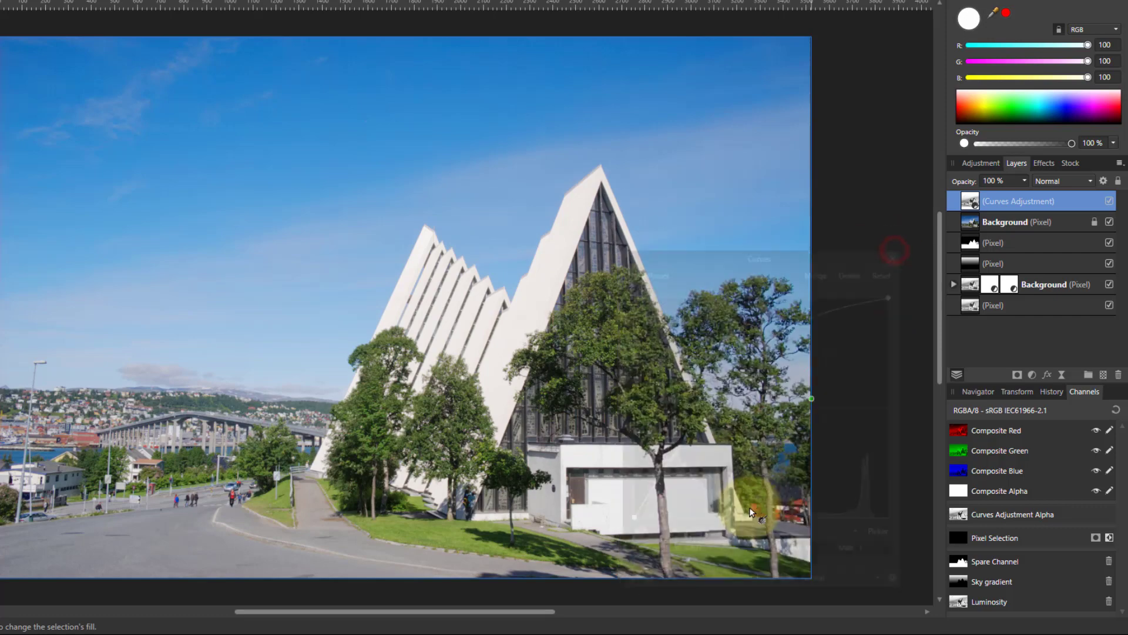